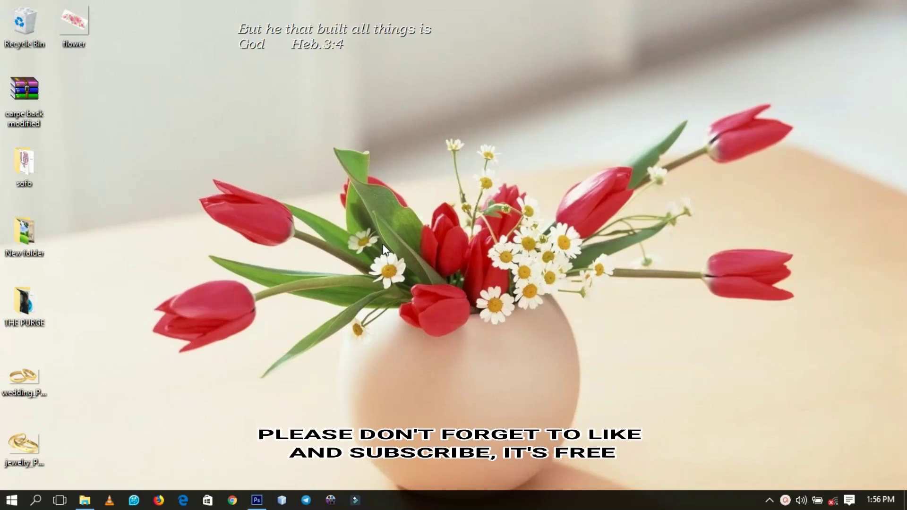
# Create a new white A5 document (148 × 210 mm, 300 ppi) from the International Paper preset.
pyautogui.moveTo(262, 502)
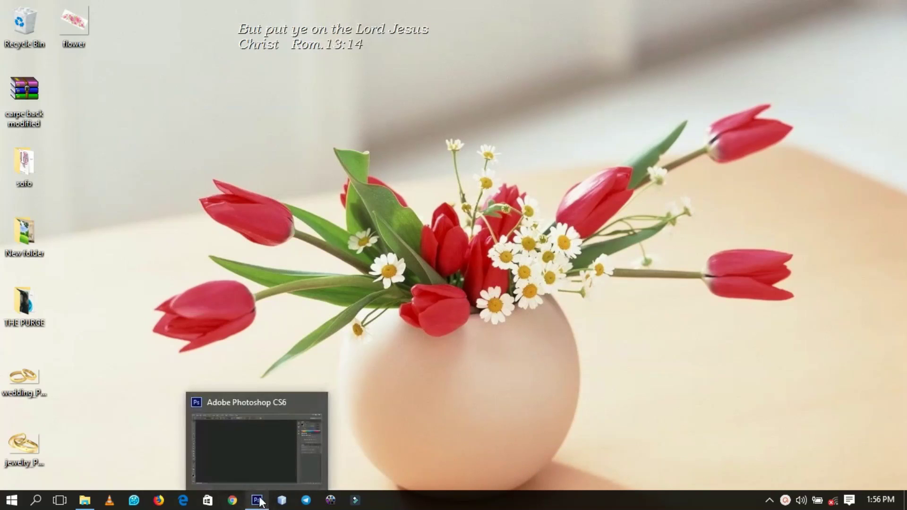
pyautogui.click(257, 501)
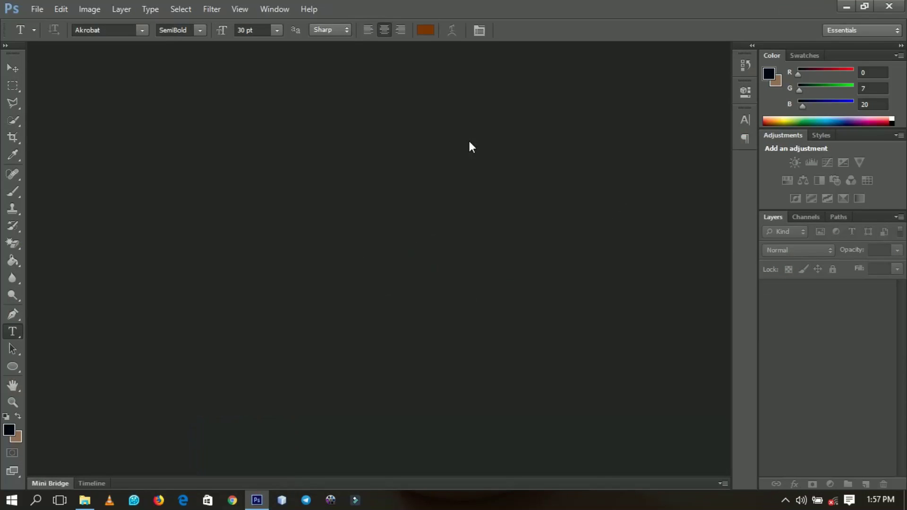
pyautogui.click(37, 9)
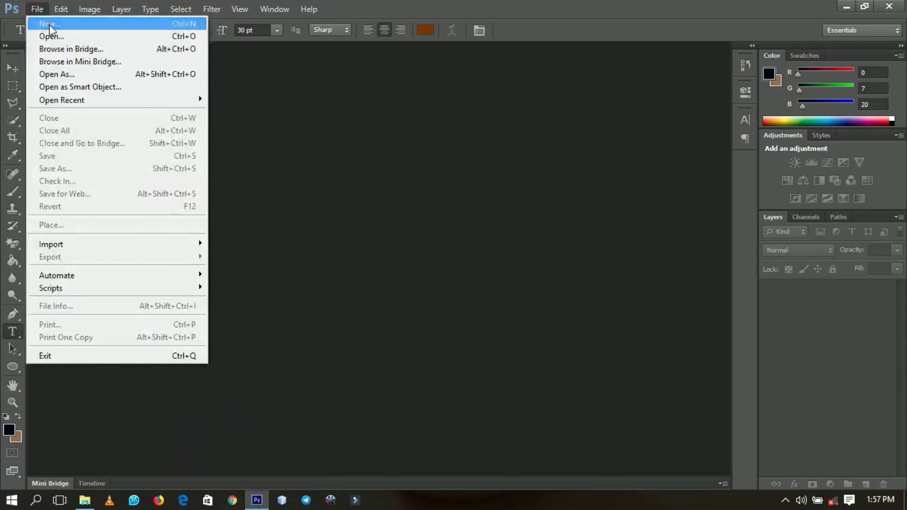
pyautogui.click(47, 22)
pyautogui.click(384, 132)
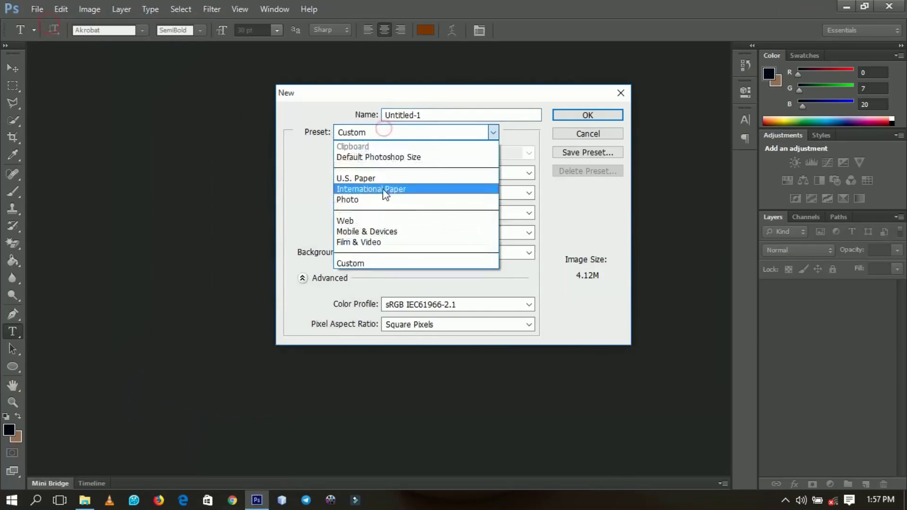
pyautogui.click(385, 193)
pyautogui.click(439, 152)
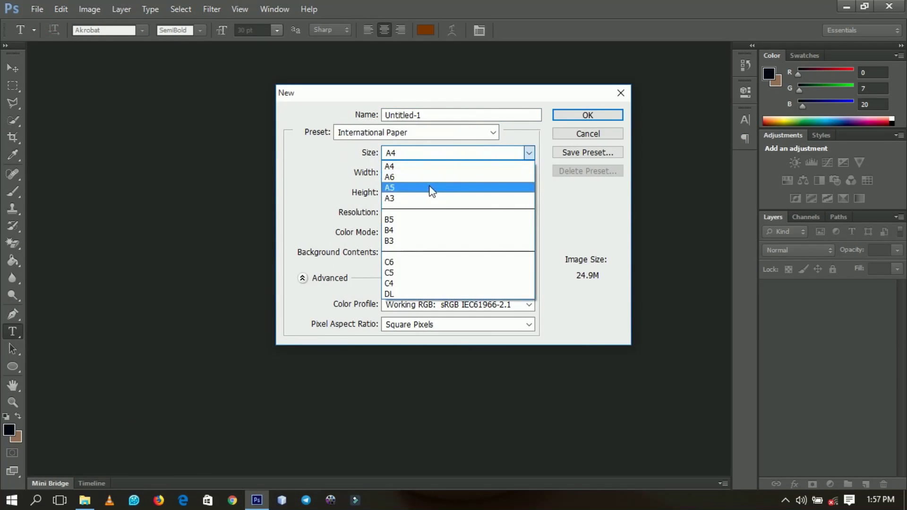
pyautogui.click(403, 189)
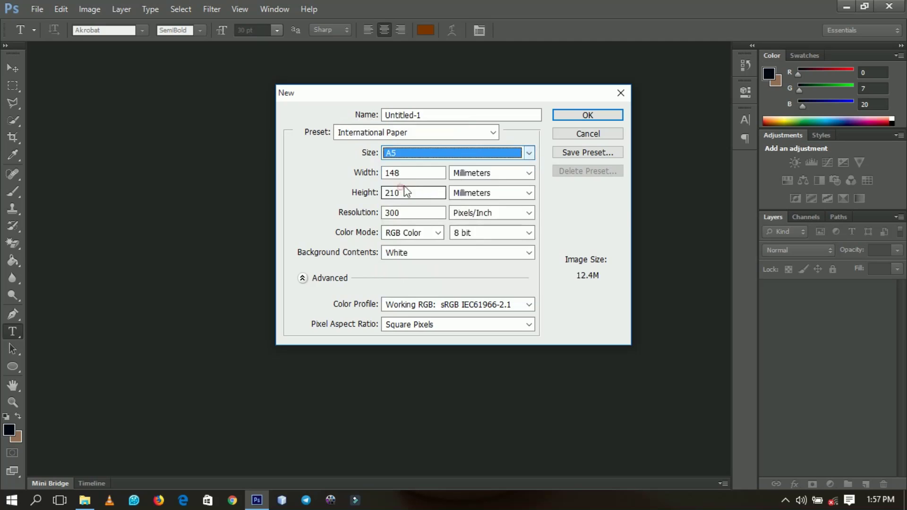
pyautogui.click(588, 116)
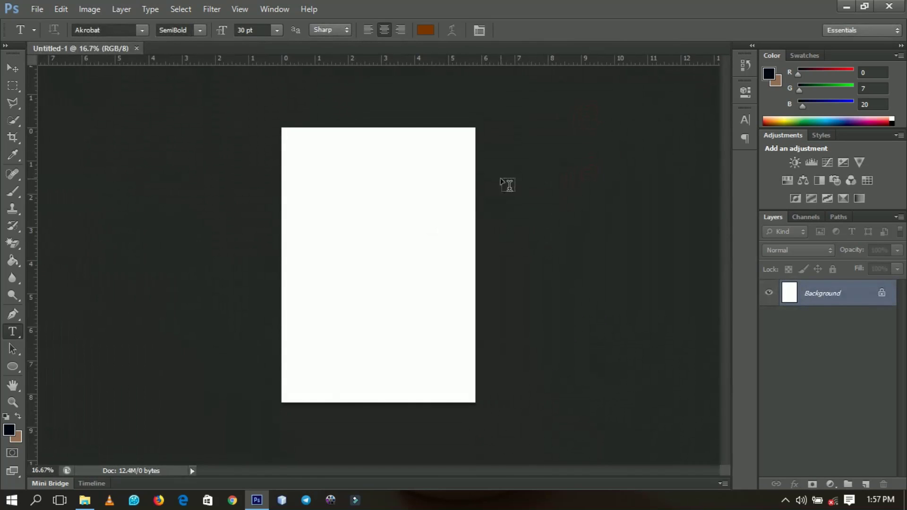
# Fit the page on screen, then minimize Photoshop to the desktop.
pyautogui.press('z')
pyautogui.rightClick(410, 184)
pyautogui.click(443, 195)
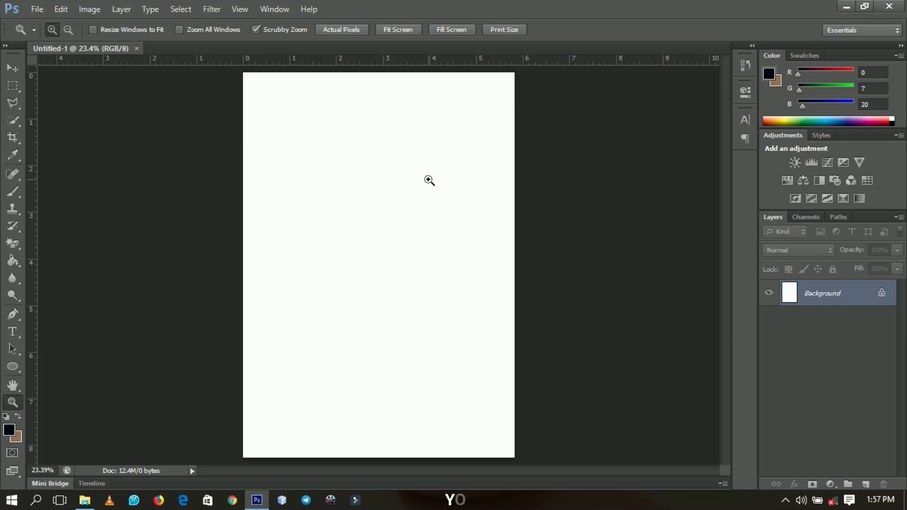
pyautogui.click(844, 7)
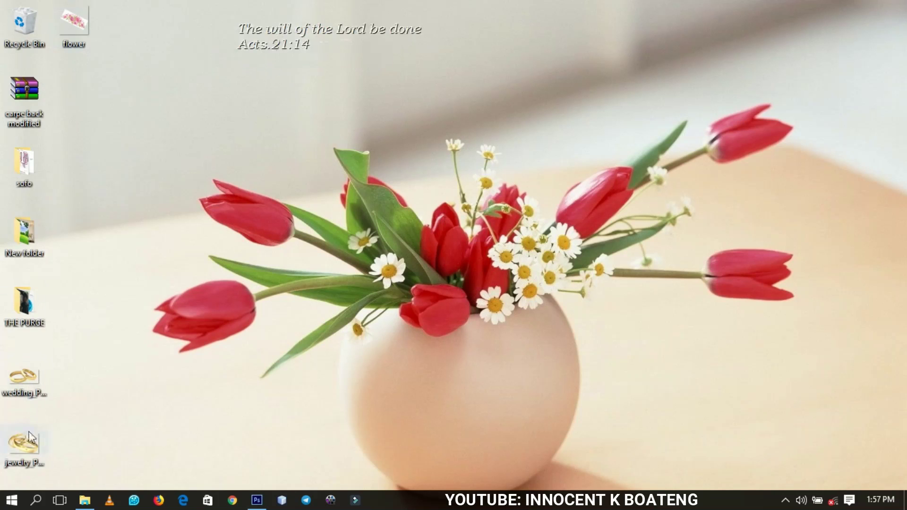
# Place the pink flower image in the document and rasterize its layer.
pyautogui.moveTo(67, 15); pyautogui.dragTo(372, 269)
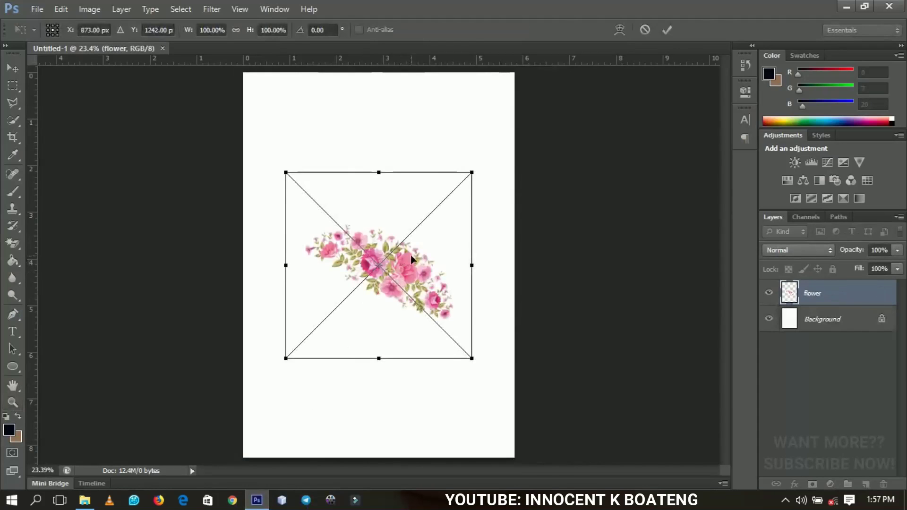
pyautogui.press('z')
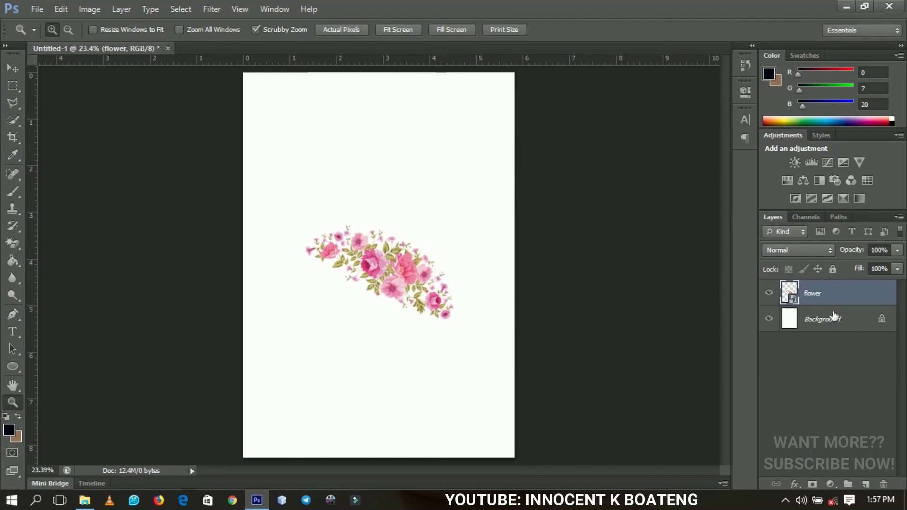
pyautogui.rightClick(826, 291)
pyautogui.click(714, 165)
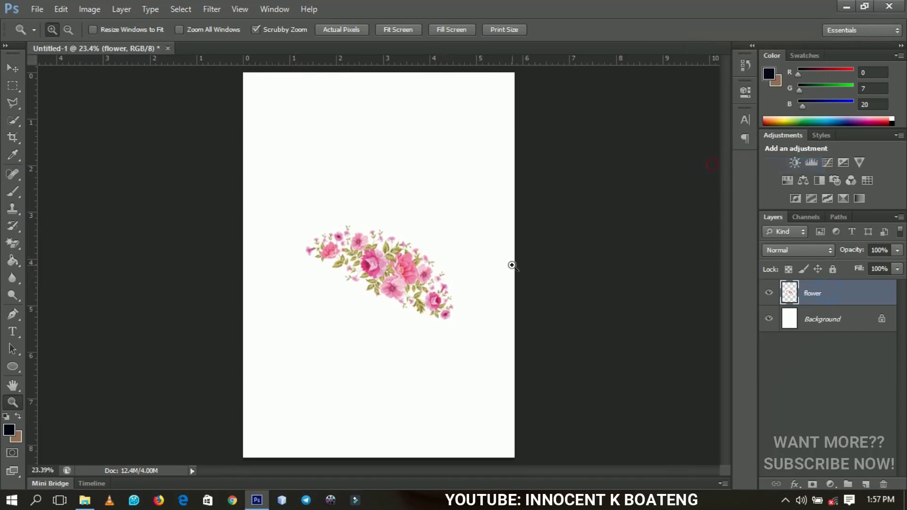
# Move the flowers to the top-right corner and enlarge them to fill it.
pyautogui.click(13, 68)
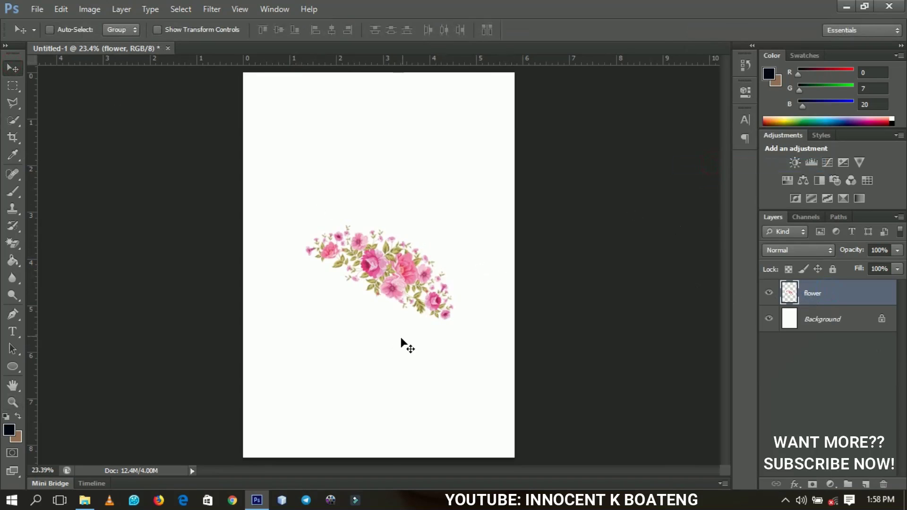
pyautogui.moveTo(410, 284); pyautogui.dragTo(480, 137)
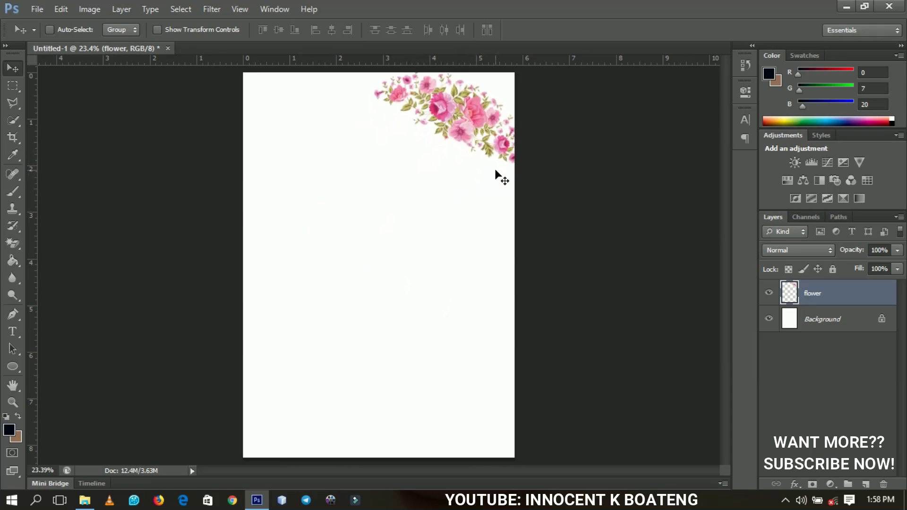
pyautogui.hotkey('ctrl', 't')
pyautogui.moveTo(540, 203); pyautogui.dragTo(587, 255)
pyautogui.doubleClick(539, 231)
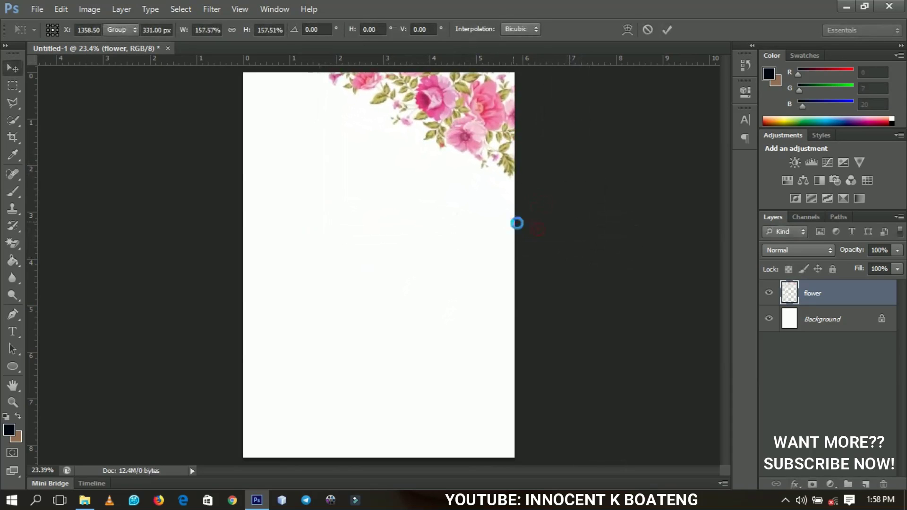
pyautogui.moveTo(484, 196); pyautogui.dragTo(492, 194)
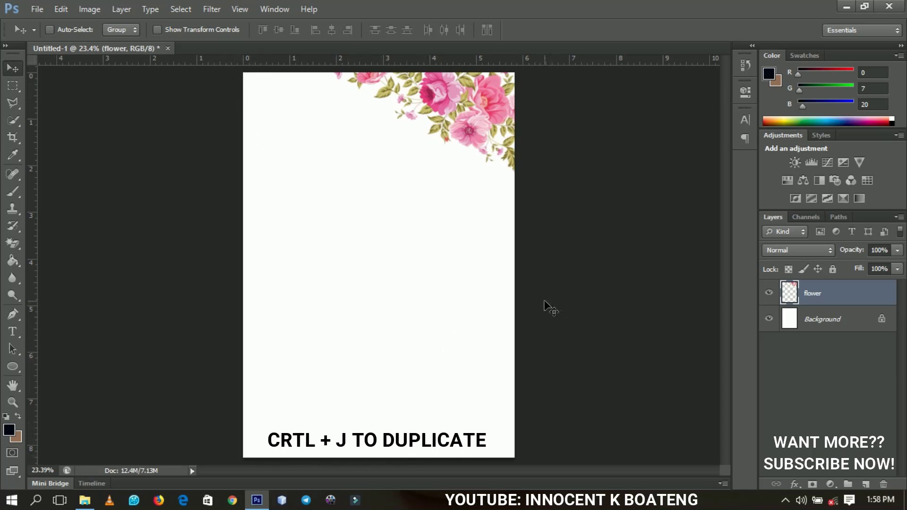
# Duplicate the flower layer, flip it vertically and horizontally, and move it to the bottom-left corner.
pyautogui.hotkey('ctrl', 'j')
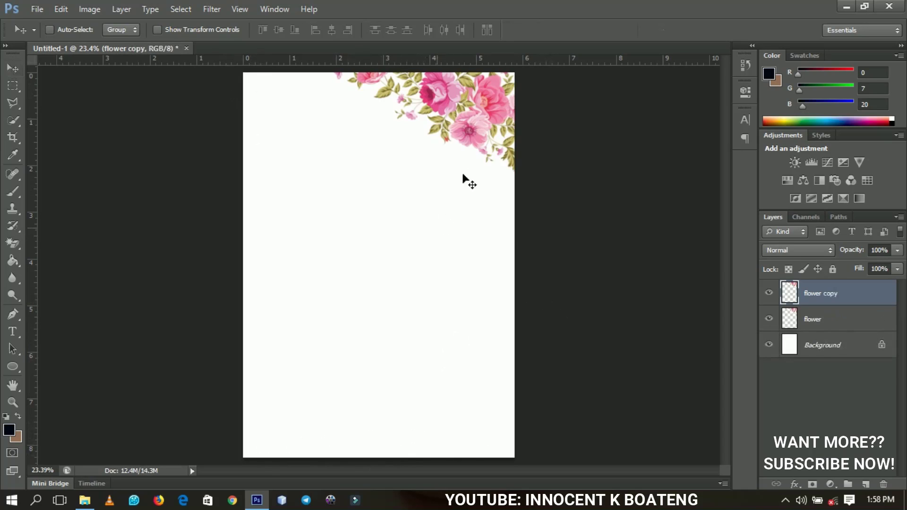
pyautogui.hotkey('ctrl', 't')
pyautogui.rightClick(465, 154)
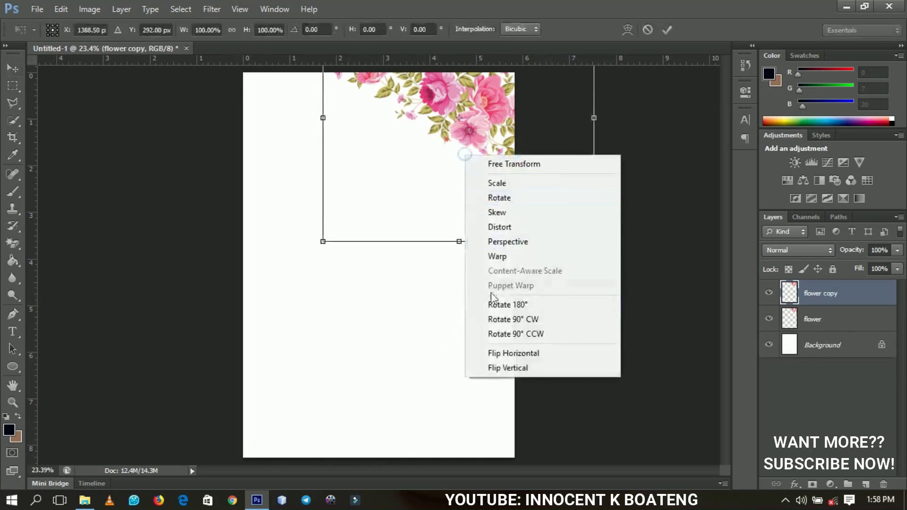
pyautogui.click(497, 363)
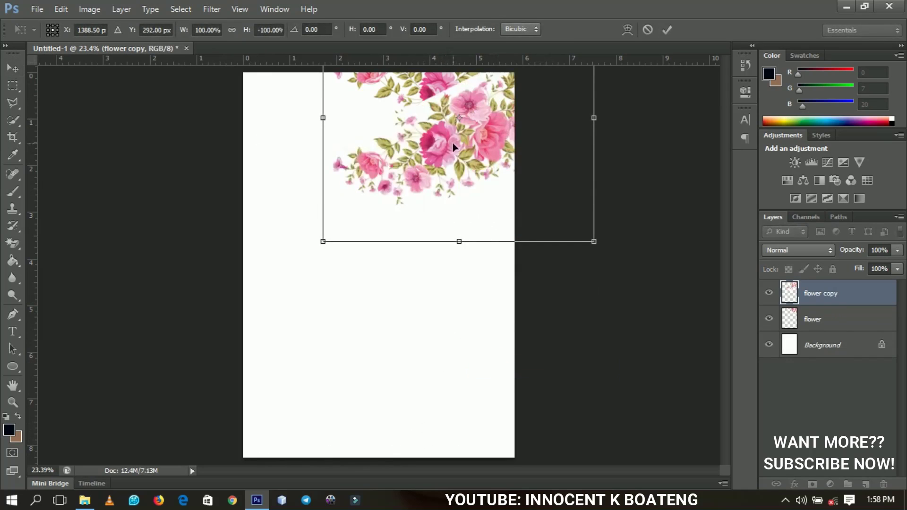
pyautogui.rightClick(473, 169)
pyautogui.click(519, 363)
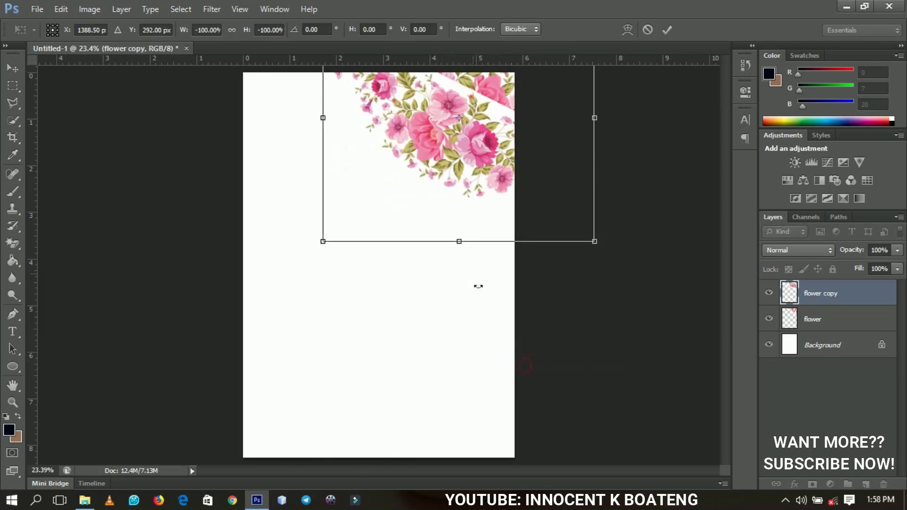
pyautogui.press('Return')
pyautogui.moveTo(472, 161); pyautogui.dragTo(361, 385)
pyautogui.moveTo(383, 313); pyautogui.dragTo(321, 391)
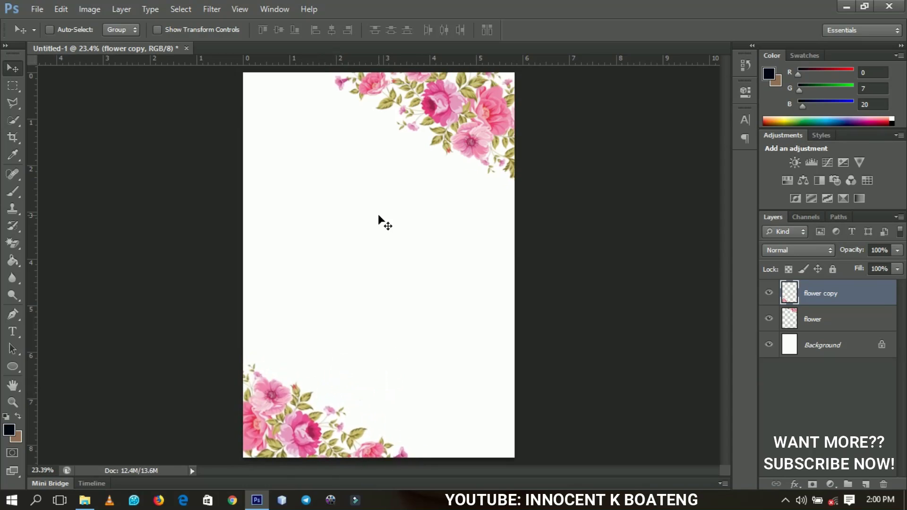
# Type 'TOGETHER WITH THEIR FAMILY' in Akrobat Regular 25 pt in the upper page area.
pyautogui.click(13, 331)
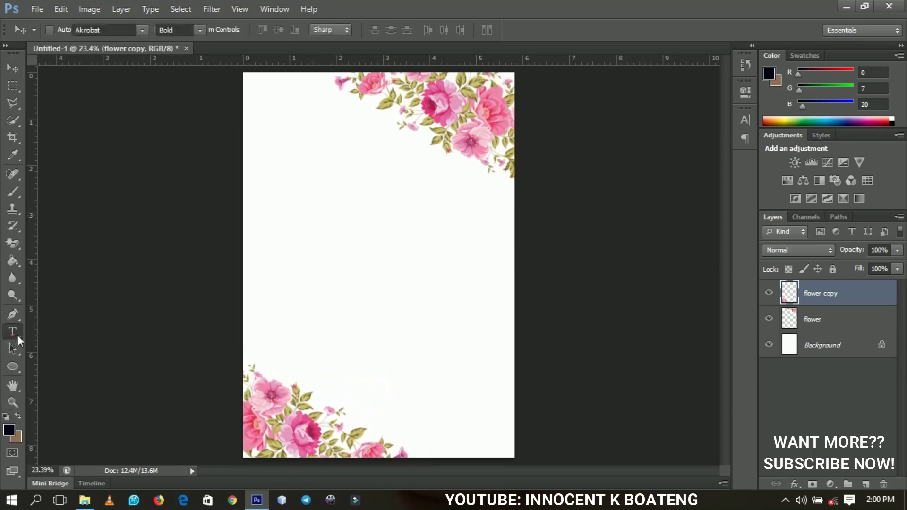
pyautogui.click(347, 202)
pyautogui.click(198, 29)
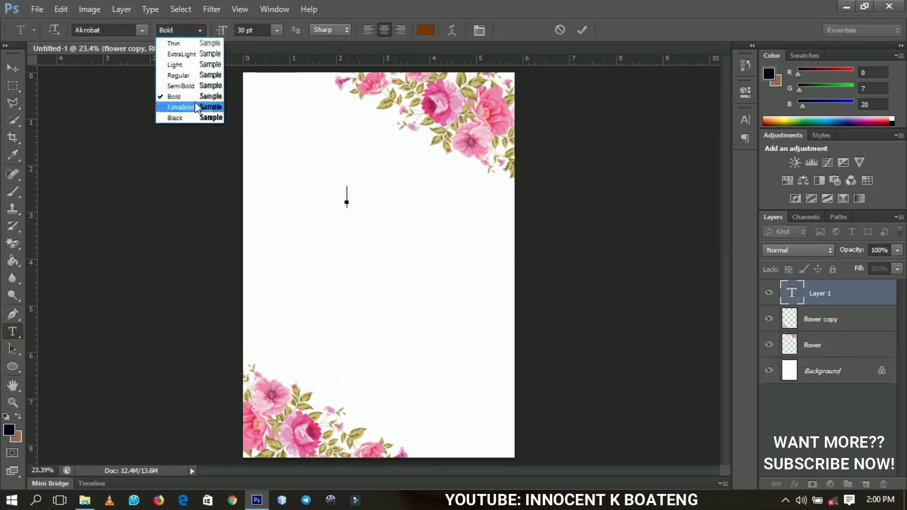
pyautogui.click(198, 76)
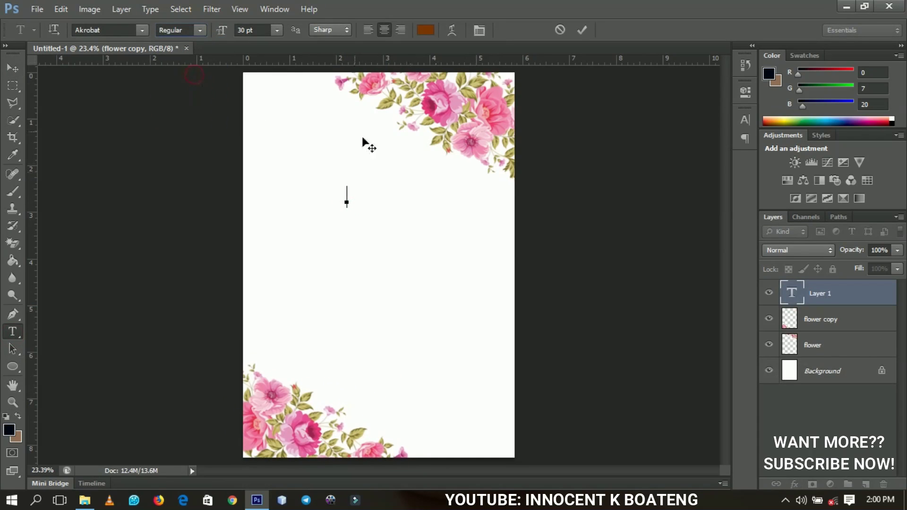
pyautogui.click(263, 30)
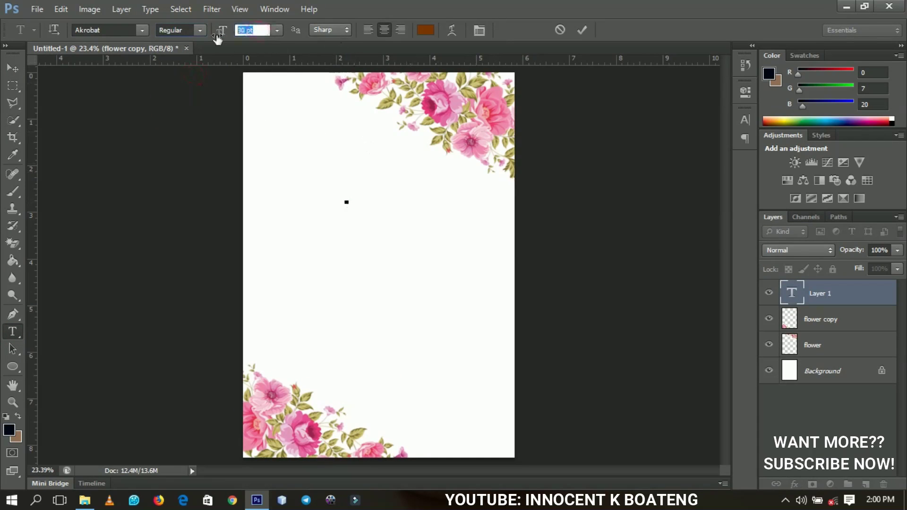
pyautogui.press('Return')
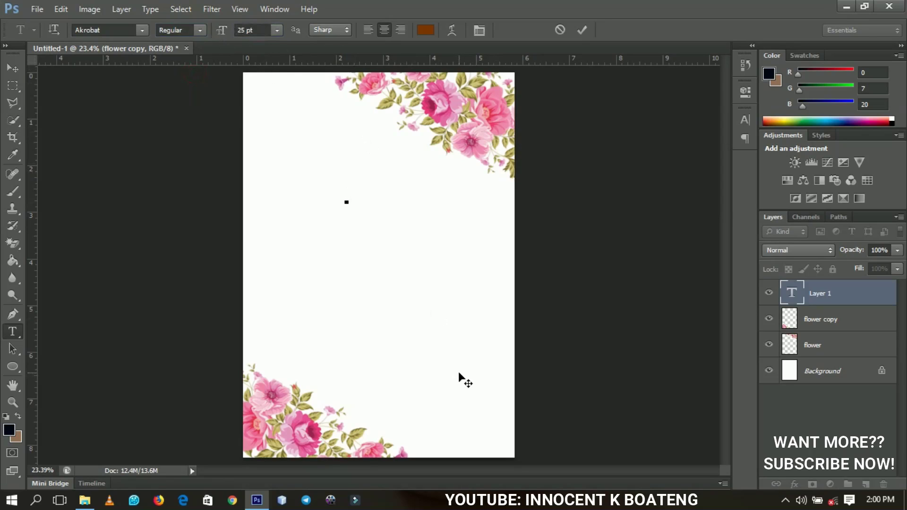
pyautogui.write('TOGETHER')
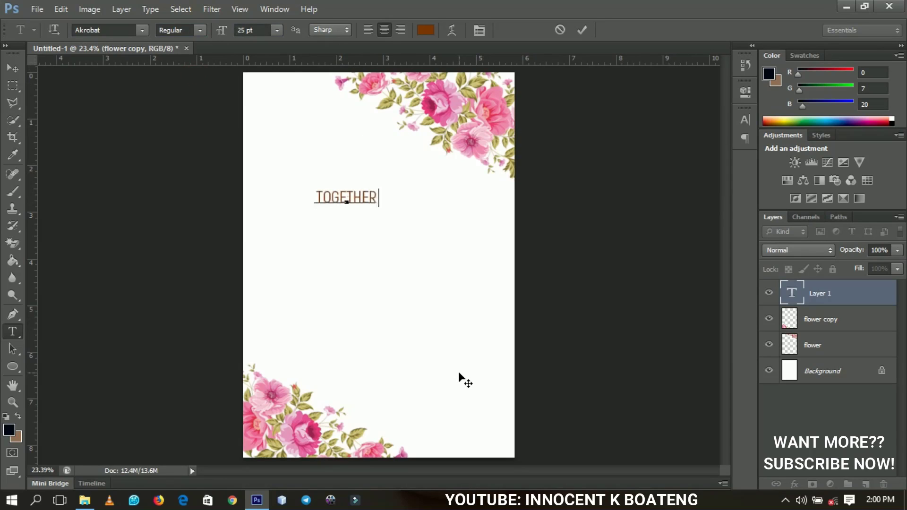
pyautogui.write(' WITH THEIR')
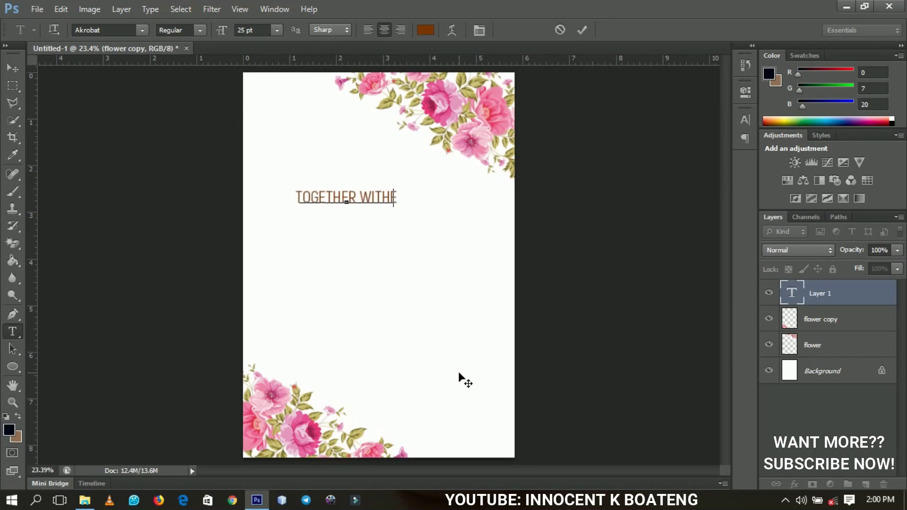
pyautogui.write(' FAM')
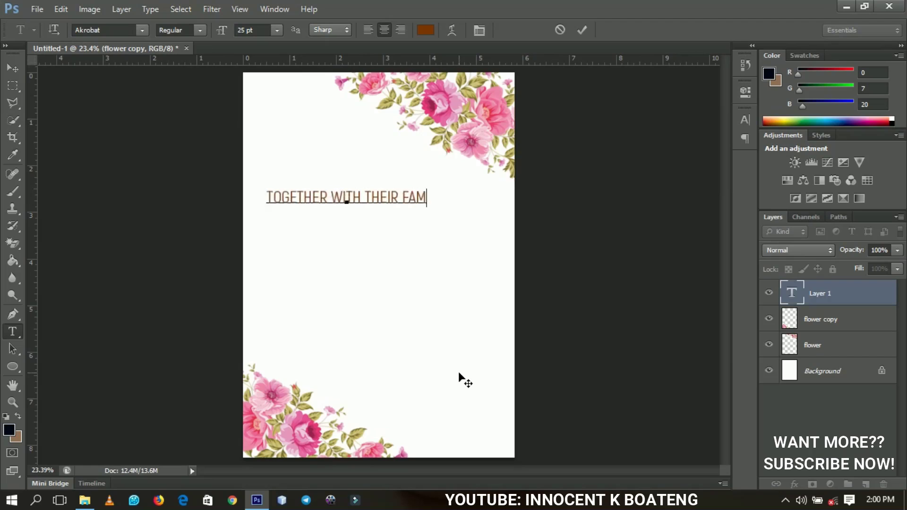
pyautogui.write('ILY')
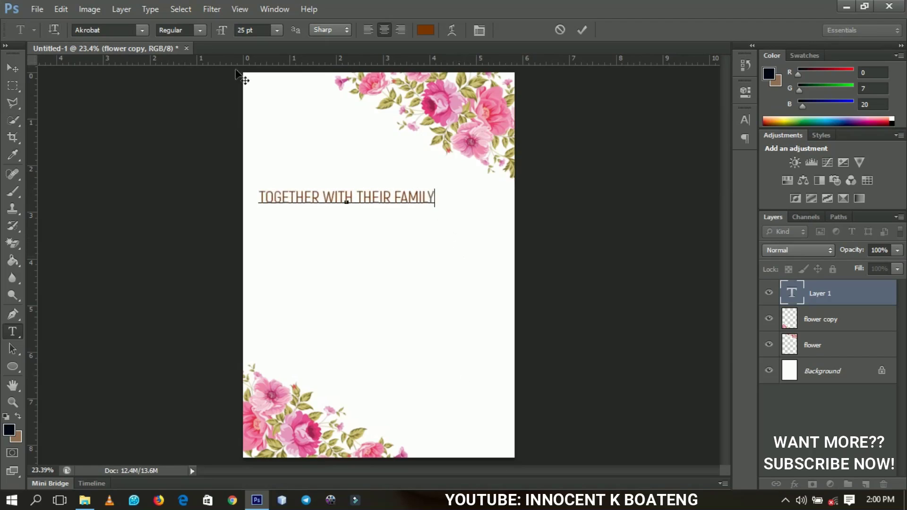
# Centre the heading horizontally on the page and nudge it slightly higher.
pyautogui.click(12, 68)
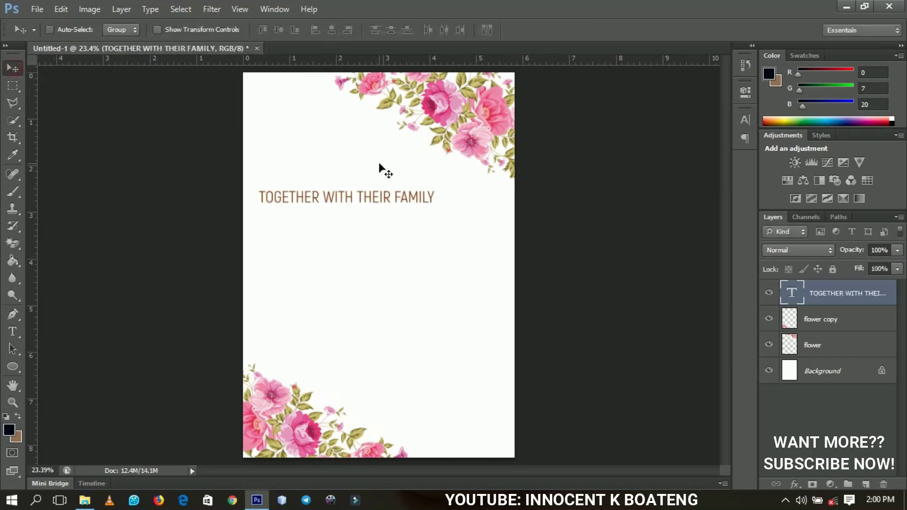
pyautogui.hotkey('ctrl', 'a')
pyautogui.click(332, 30)
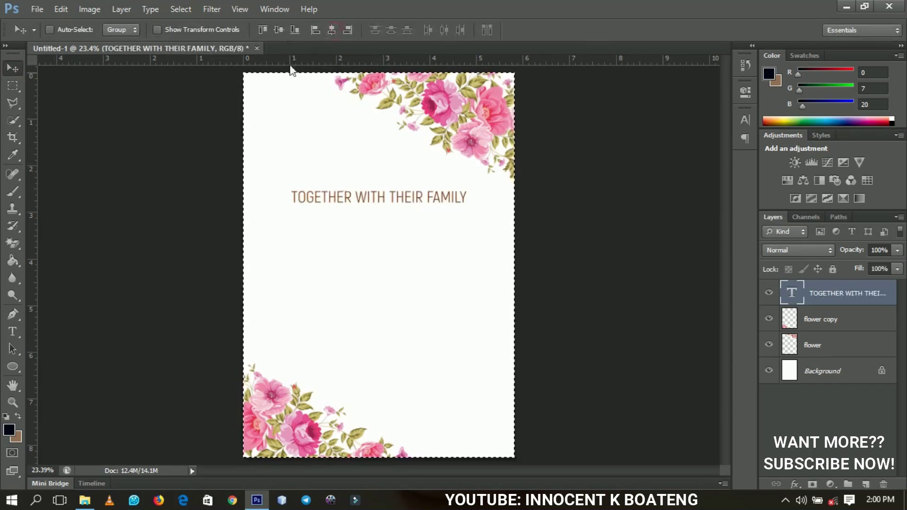
pyautogui.hotkey('ctrl', 'd')
pyautogui.moveTo(421, 271); pyautogui.dragTo(419, 258)
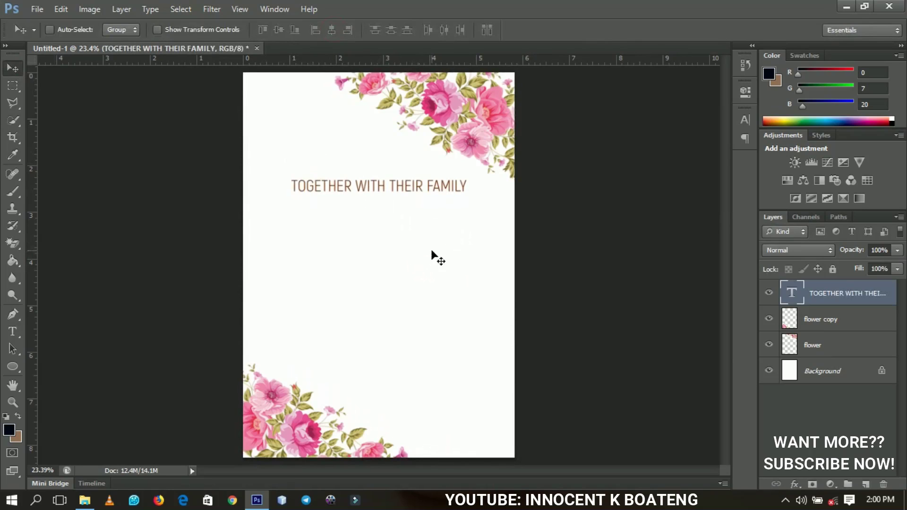
# Duplicate the heading, move the copy below it, and turn off All Caps on it.
pyautogui.hotkey('ctrl', 'j')
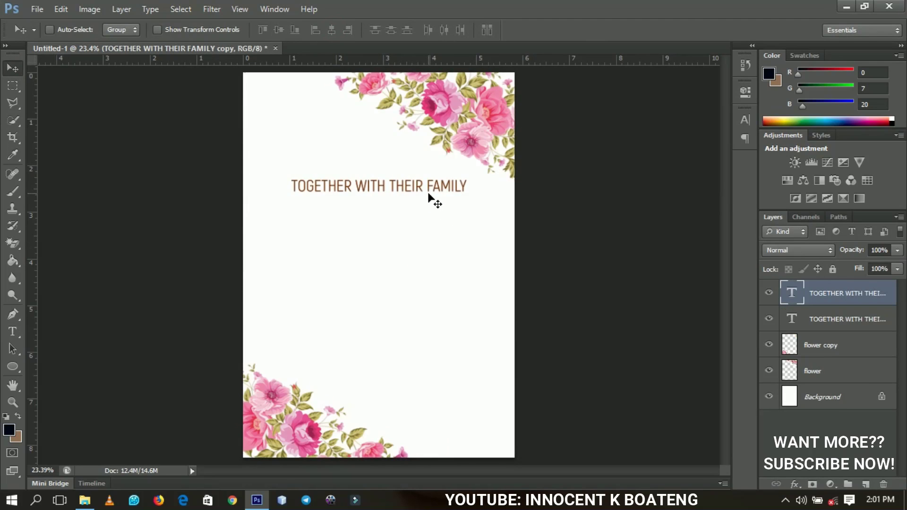
pyautogui.hotkey('ctrl', 'z')
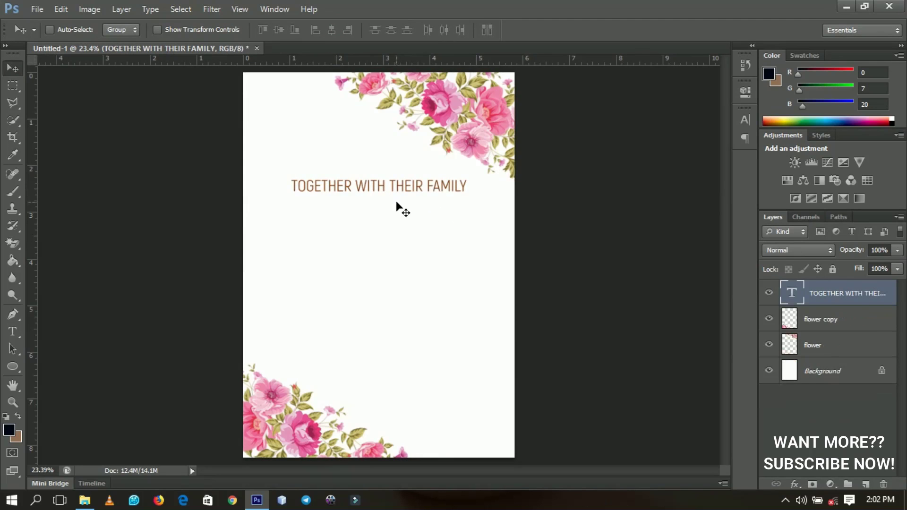
pyautogui.hotkey('ctrl', 'j')
pyautogui.moveTo(397, 214); pyautogui.dragTo(397, 237)
pyautogui.press('t')
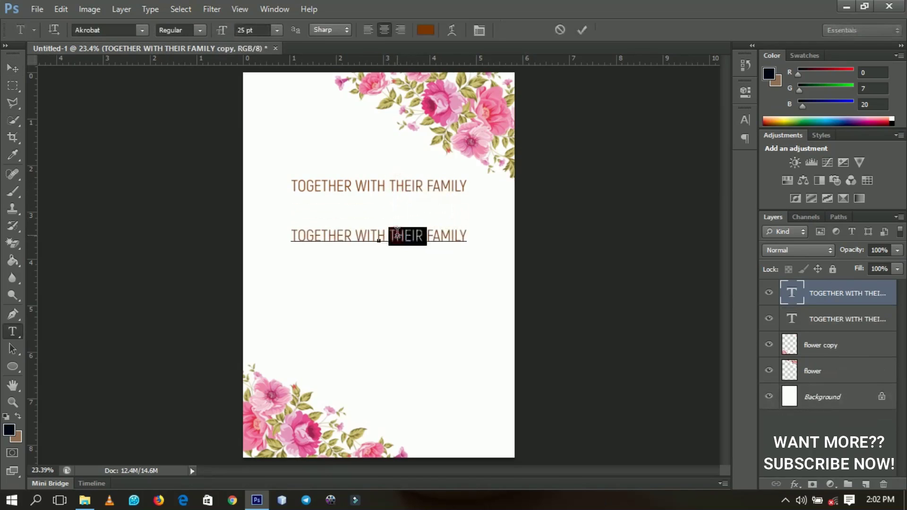
pyautogui.tripleClick(397, 236)
pyautogui.click(479, 31)
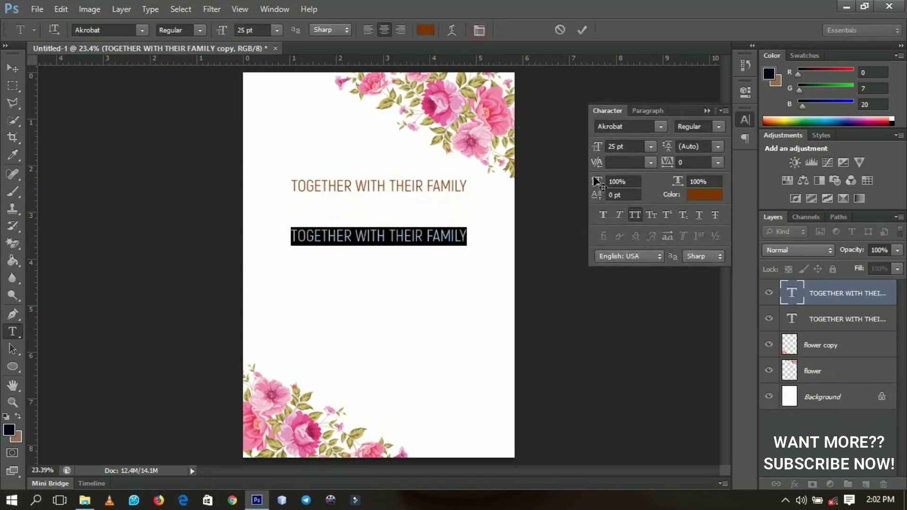
pyautogui.click(638, 217)
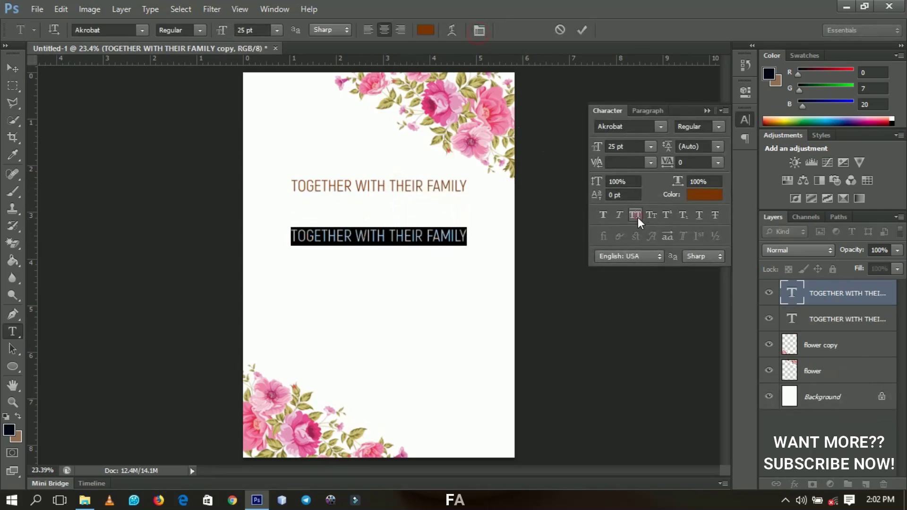
pyautogui.click(708, 111)
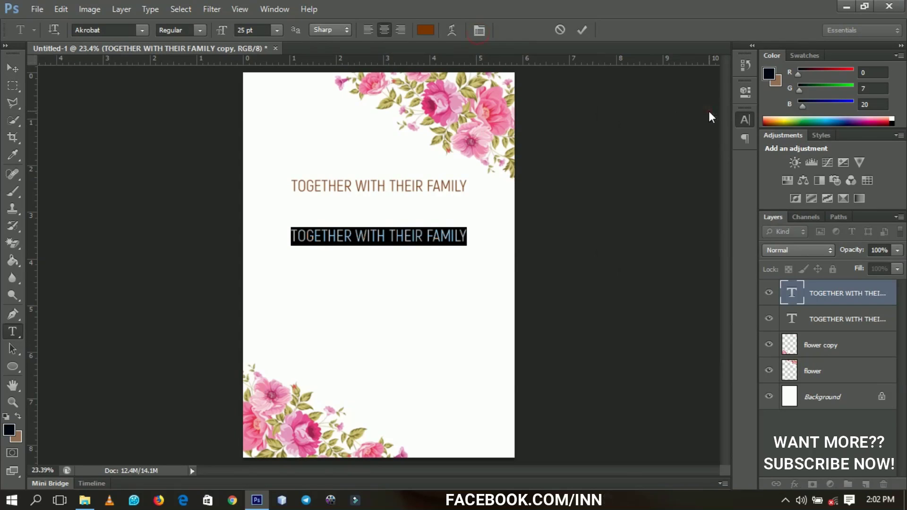
pyautogui.doubleClick(380, 237)
pyautogui.click(381, 237)
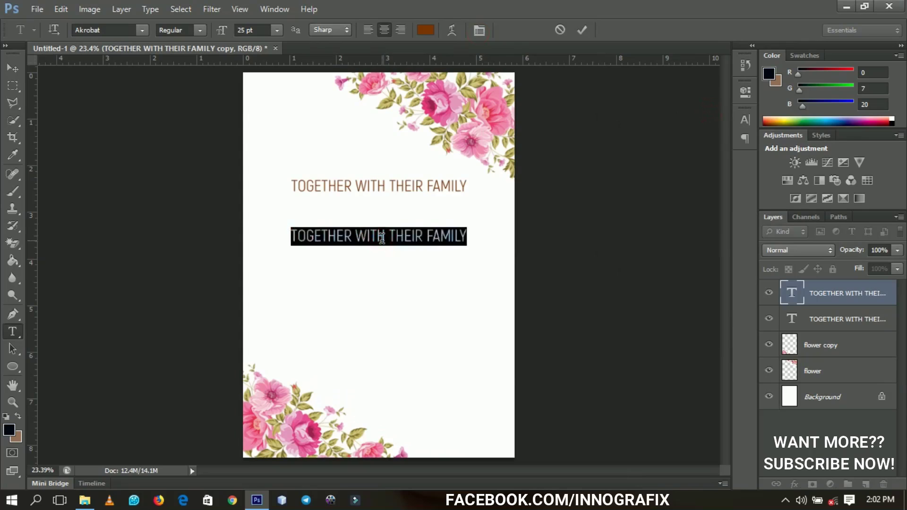
# Replace the copied line with the couple's names in the RegencyScriptFLF font.
pyautogui.click(382, 238)
pyautogui.hotkey('ctrl', 'a')
pyautogui.write('Peter ')
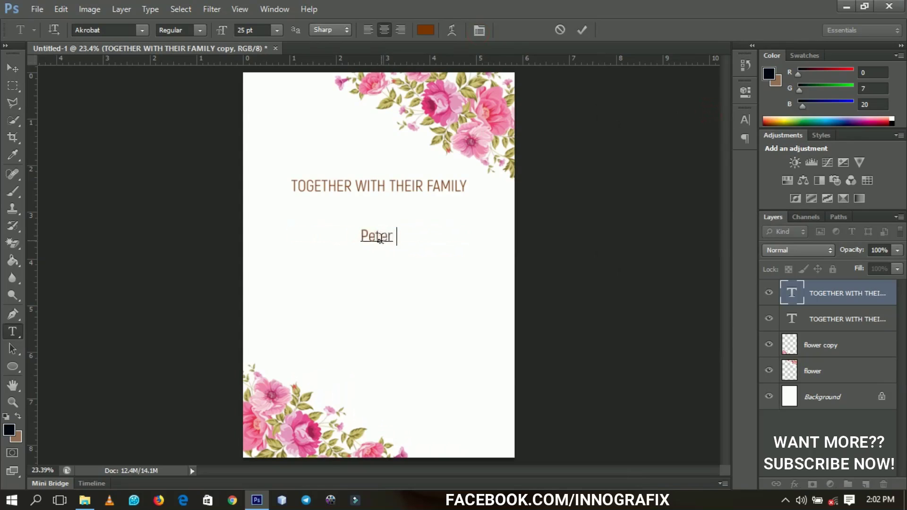
pyautogui.write('& Lucie')
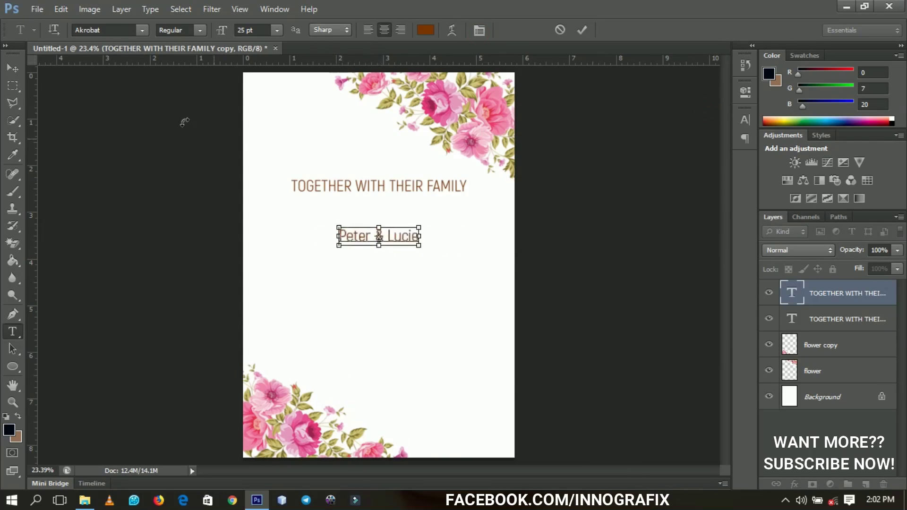
pyautogui.hotkey('ctrl', 'a')
pyautogui.click(109, 27)
pyautogui.write('Re')
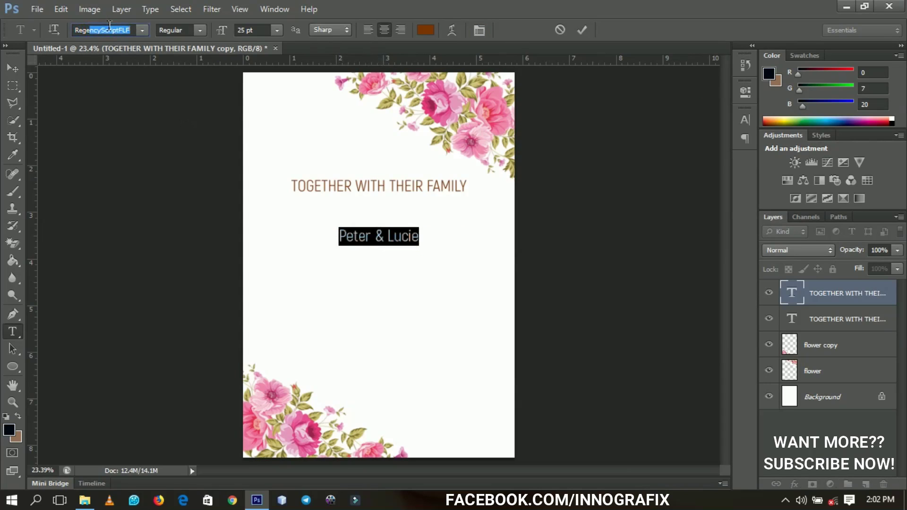
pyautogui.press('Return')
# Enlarge the couple's names to about 4.49 in wide.
pyautogui.click(12, 68)
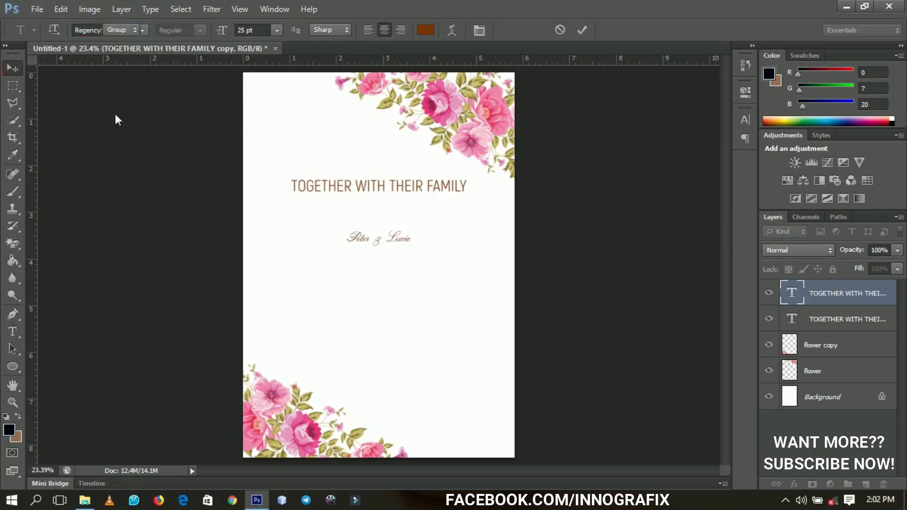
pyautogui.hotkey('ctrl', 't')
pyautogui.moveTo(412, 245); pyautogui.dragTo(483, 281)
pyautogui.press('Return')
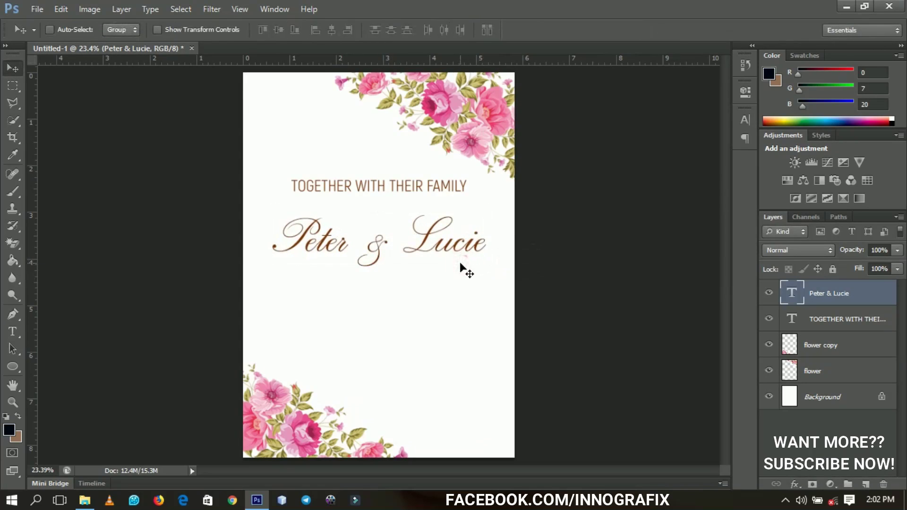
pyautogui.rightClick(402, 194)
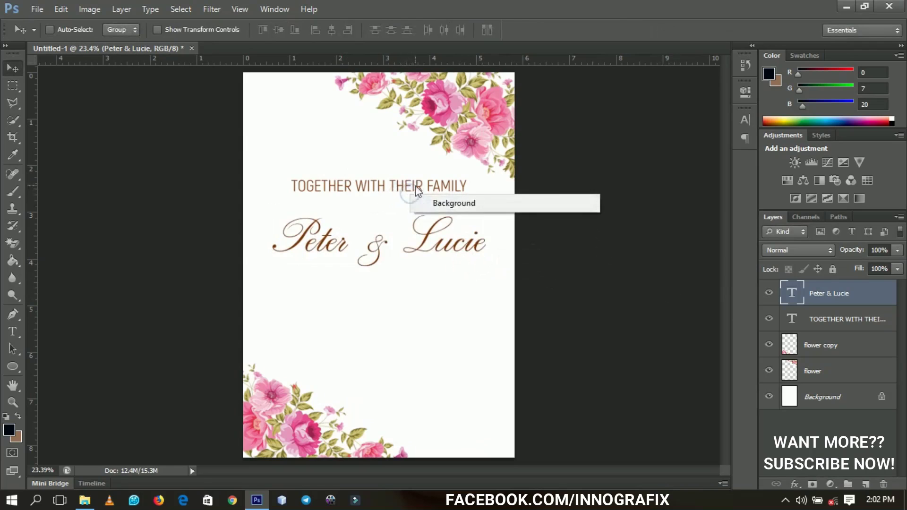
# Place a copy of the TOGETHER WITH THEIR FAMILY heading below the names and zoom in.
pyautogui.rightClick(414, 186)
pyautogui.click(452, 198)
pyautogui.moveTo(452, 206); pyautogui.dragTo(425, 297)
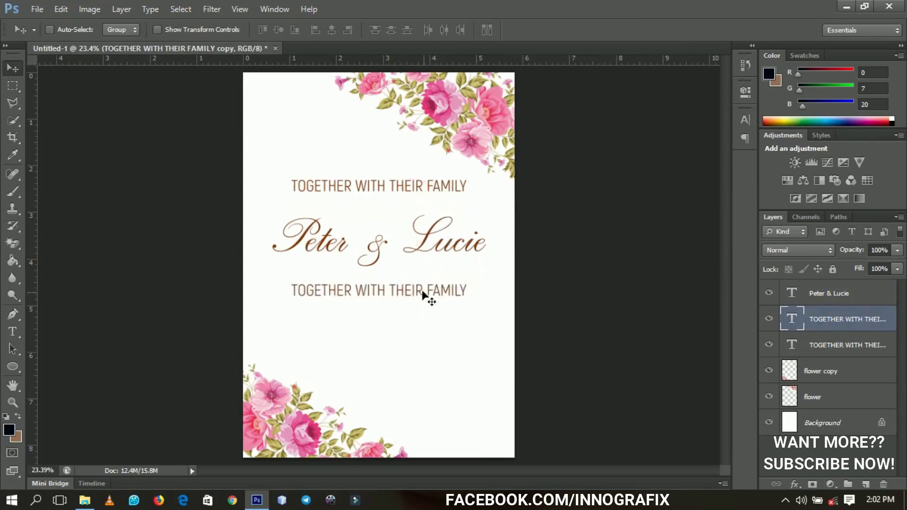
pyautogui.press('z')
pyautogui.click(405, 310)
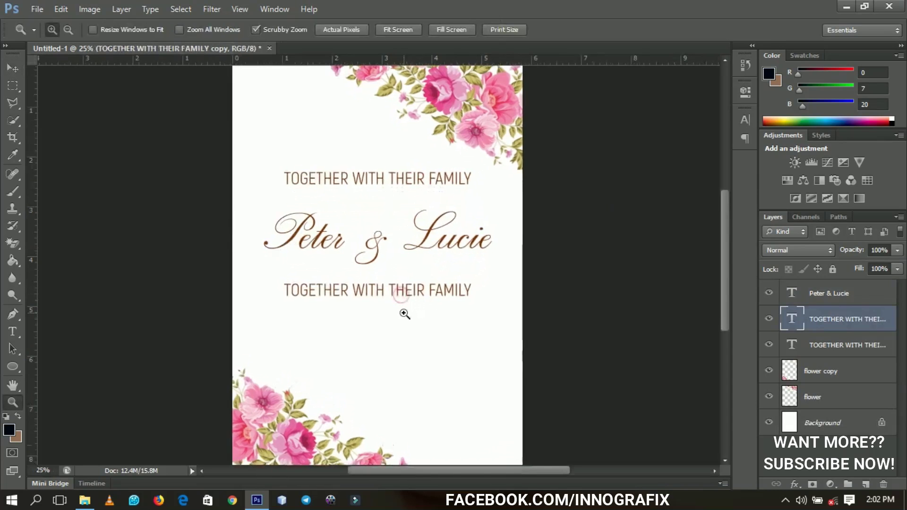
pyautogui.click(406, 309)
pyautogui.moveTo(406, 306); pyautogui.dragTo(404, 256)
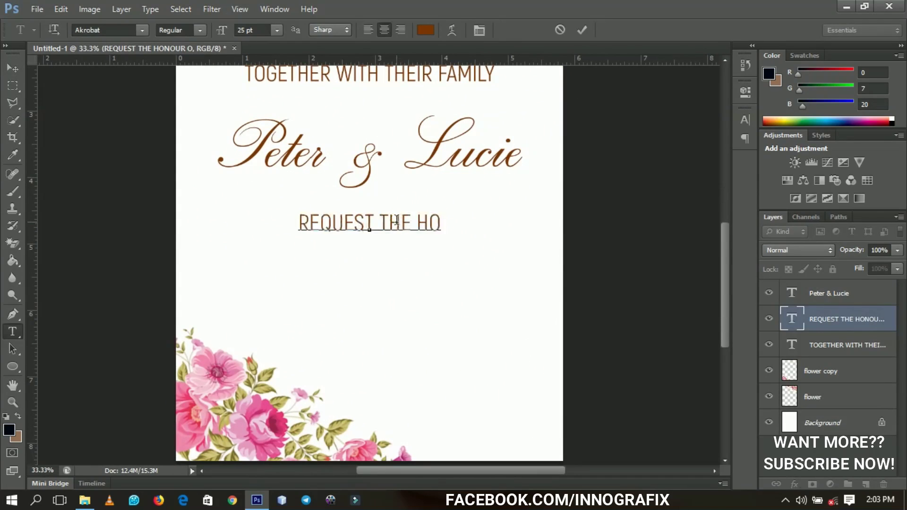
# Retype the copy as 'REQUEST THE HONOUR OF YOUR PRESENCE / ON THIER WEDDING DAY' and shrink it to about 74%.
pyautogui.write('NOUR OF YOUR PRESENCE')
pyautogui.press('Return')
pyautogui.write('ON THIER WEDD')
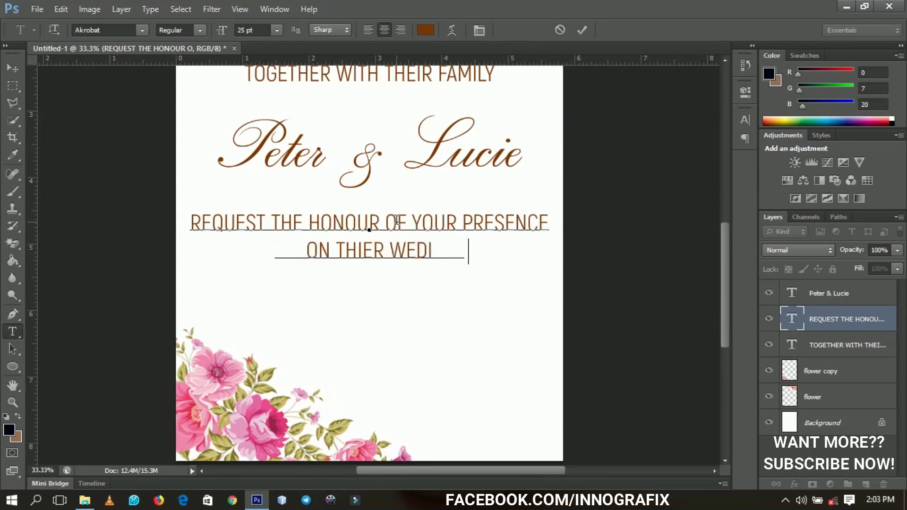
pyautogui.write('ING DAY')
pyautogui.hotkey('ctrl', 'Return')
pyautogui.press('v')
pyautogui.hotkey('ctrl', 't')
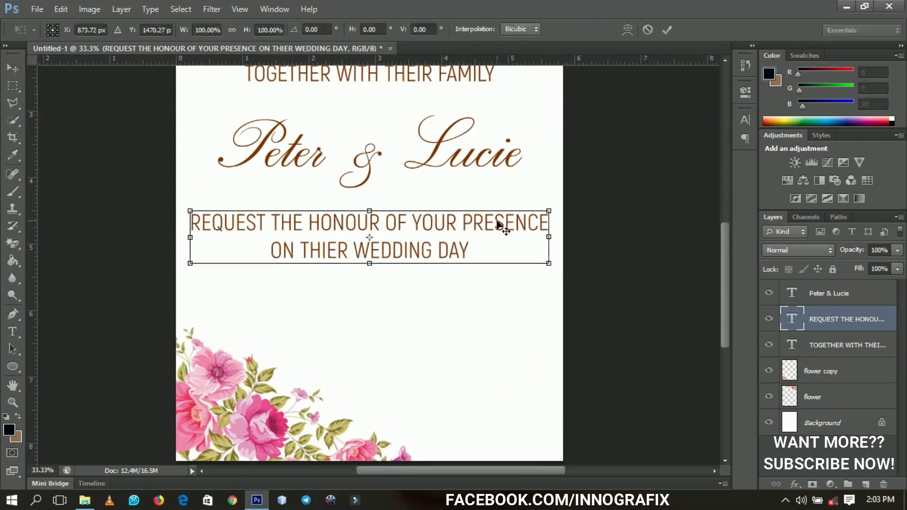
pyautogui.moveTo(549, 210); pyautogui.dragTo(480, 219)
pyautogui.doubleClick(485, 227)
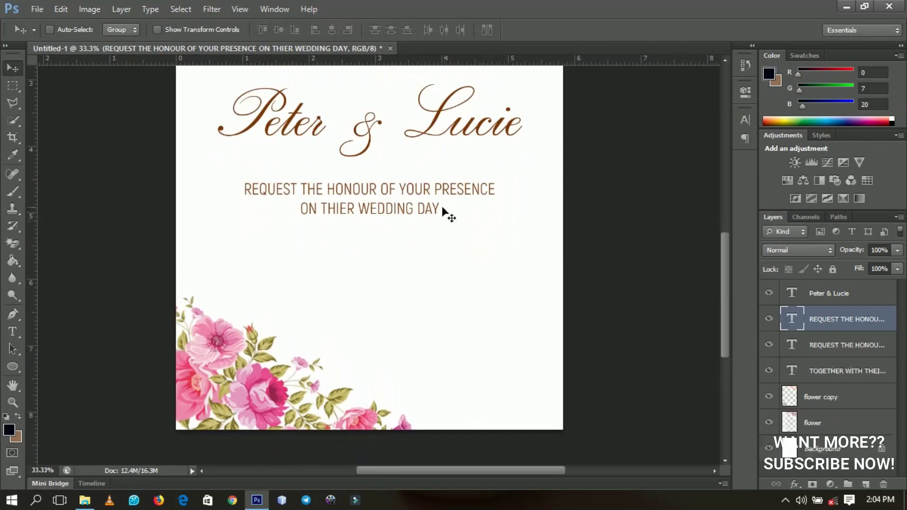
# Place a copy of the message further down and set its font style to Bold.
pyautogui.moveTo(442, 208); pyautogui.dragTo(411, 285)
pyautogui.press('t')
pyautogui.click(395, 276)
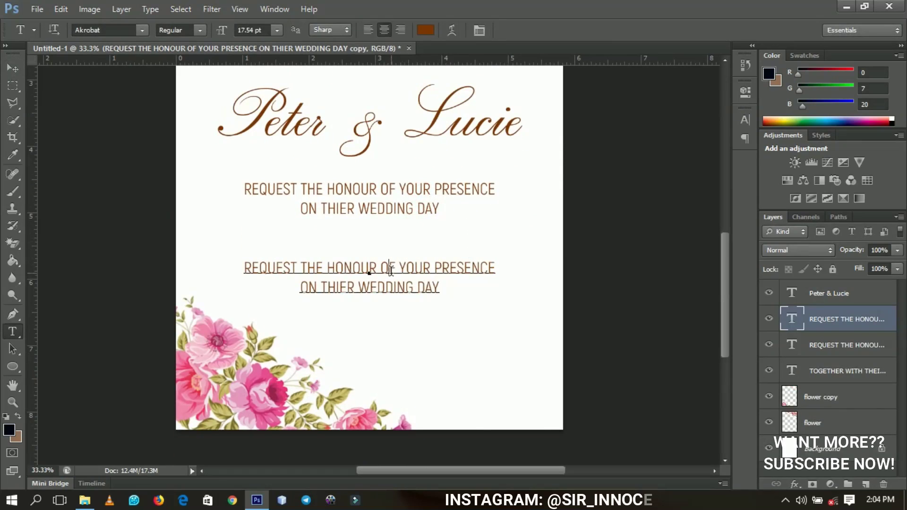
pyautogui.hotkey('ctrl', 'a')
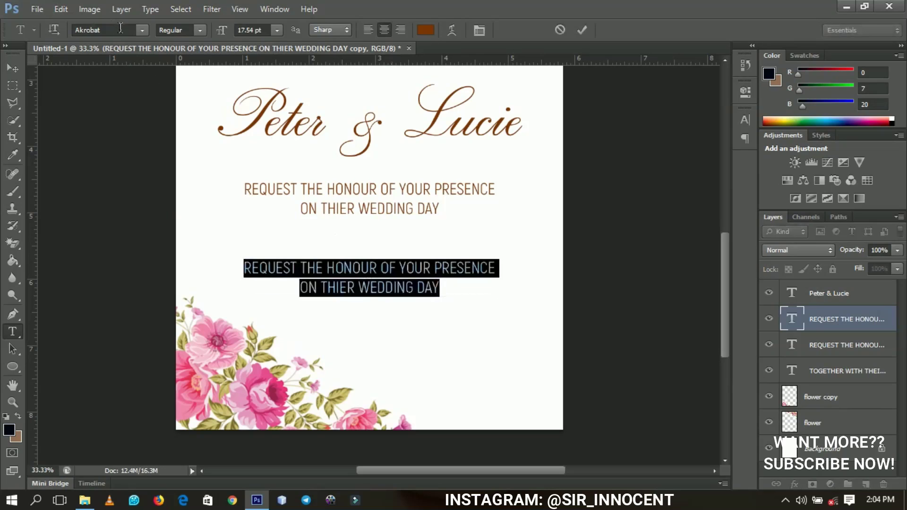
pyautogui.click(200, 30)
pyautogui.click(201, 65)
pyautogui.click(199, 31)
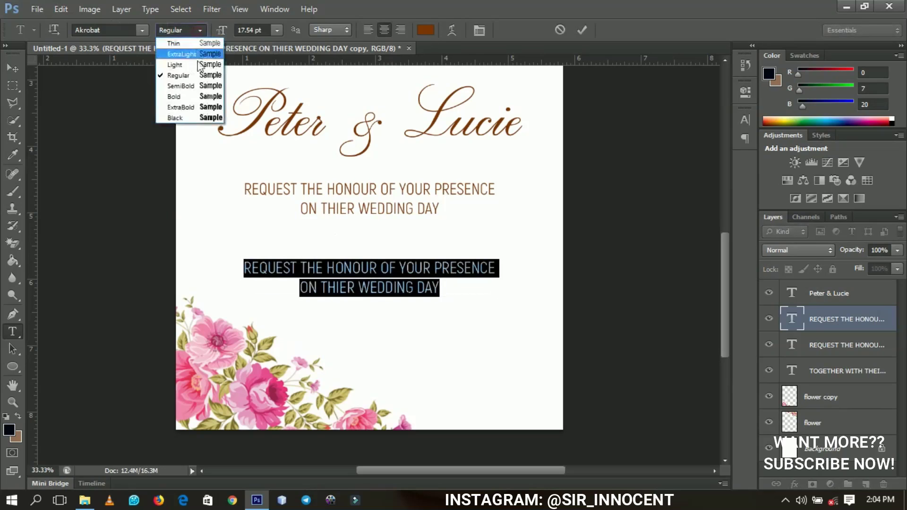
pyautogui.click(196, 97)
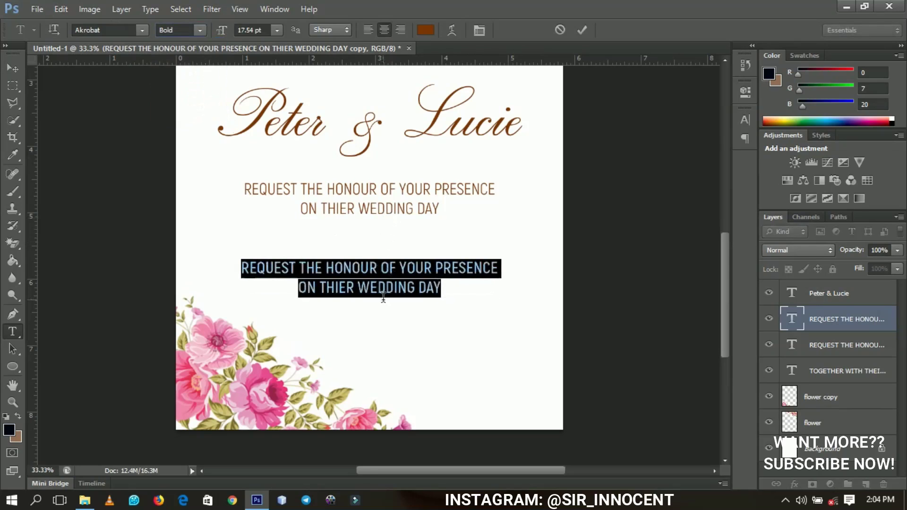
# Replace its text with 'TUESDAY, 28TH MAY, 2019' and 'BRAXTED MANOR, UNITED KINGDOM', nudged slightly up.
pyautogui.click(384, 278)
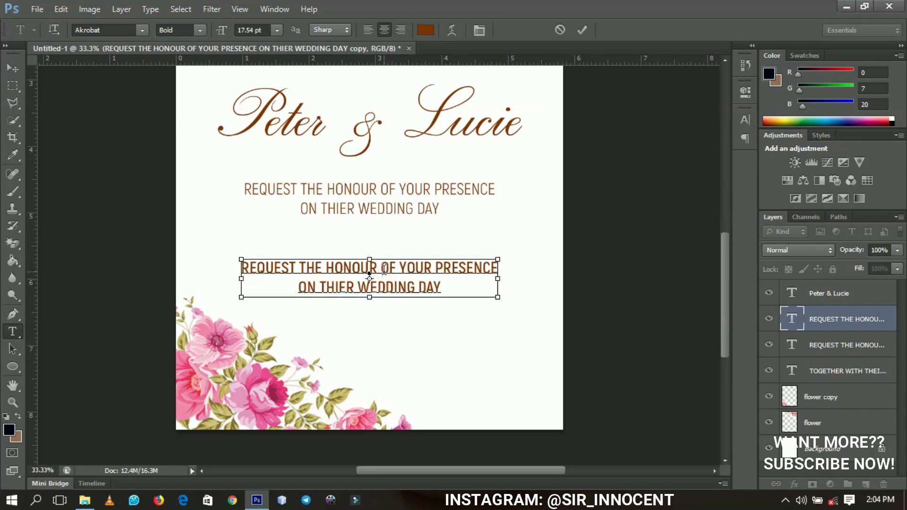
pyautogui.hotkey('ctrl', 'a')
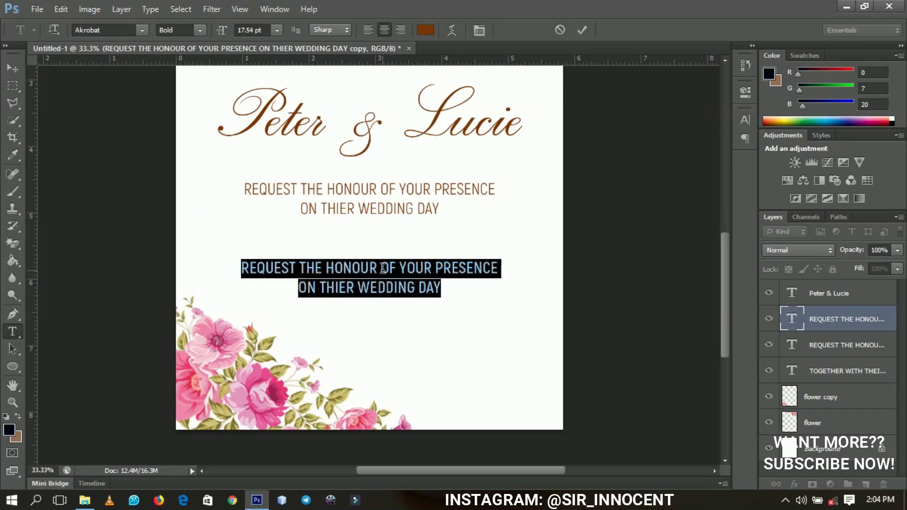
pyautogui.write('TUESDAY, 28TH MAY, 2019')
pyautogui.press('Return')
pyautogui.write('BRA')
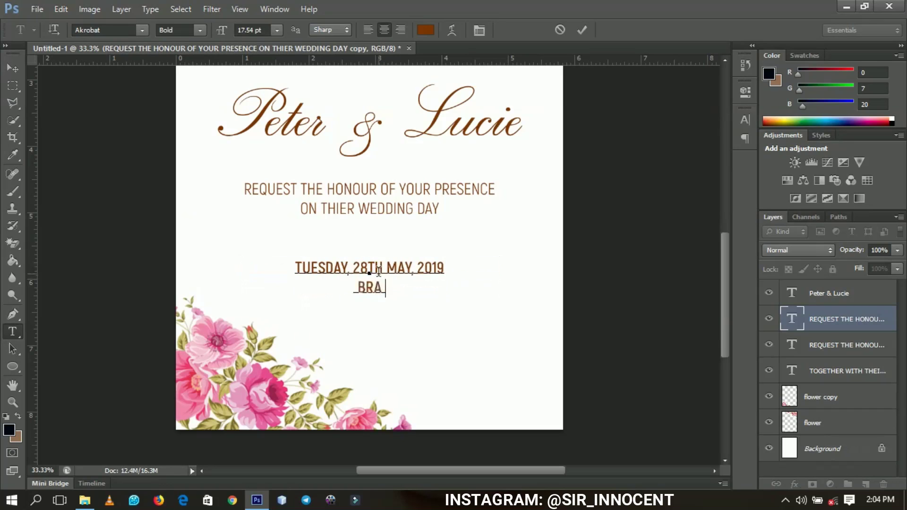
pyautogui.write('XTED MANOR, UNITED KINGDOM')
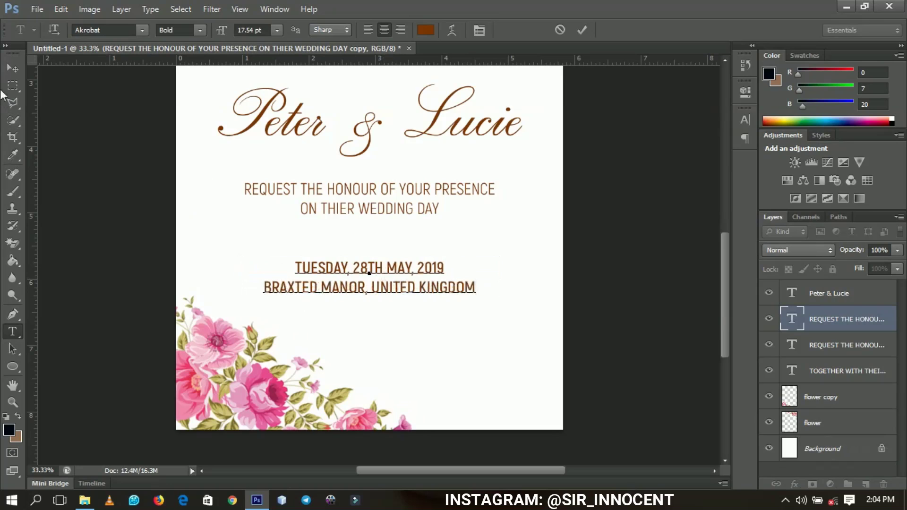
pyautogui.click(13, 68)
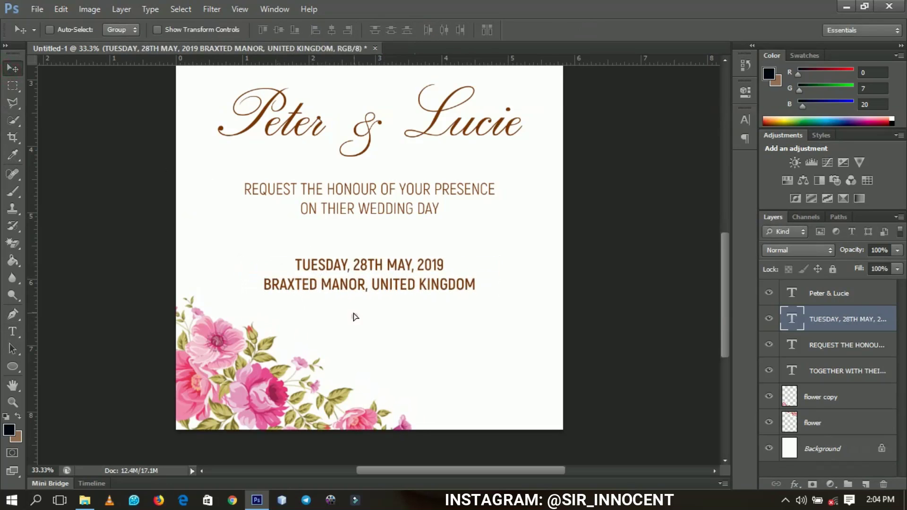
pyautogui.moveTo(356, 316); pyautogui.dragTo(354, 313)
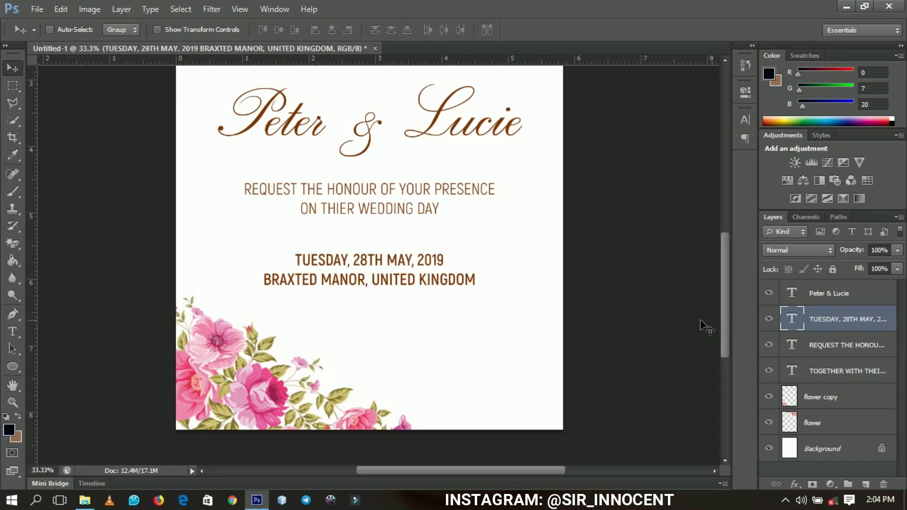
# Add a Gradient Overlay with a brown gradient preset to the date and venue layer.
pyautogui.rightClick(843, 324)
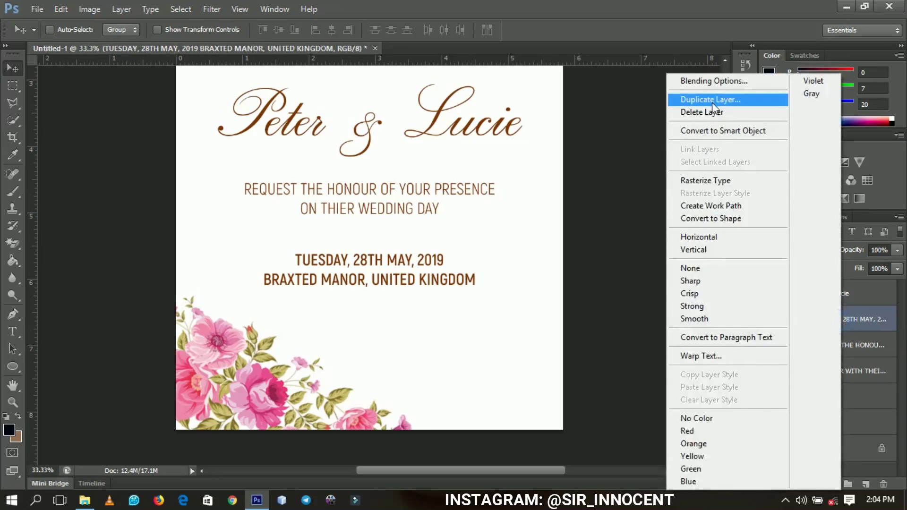
pyautogui.click(707, 81)
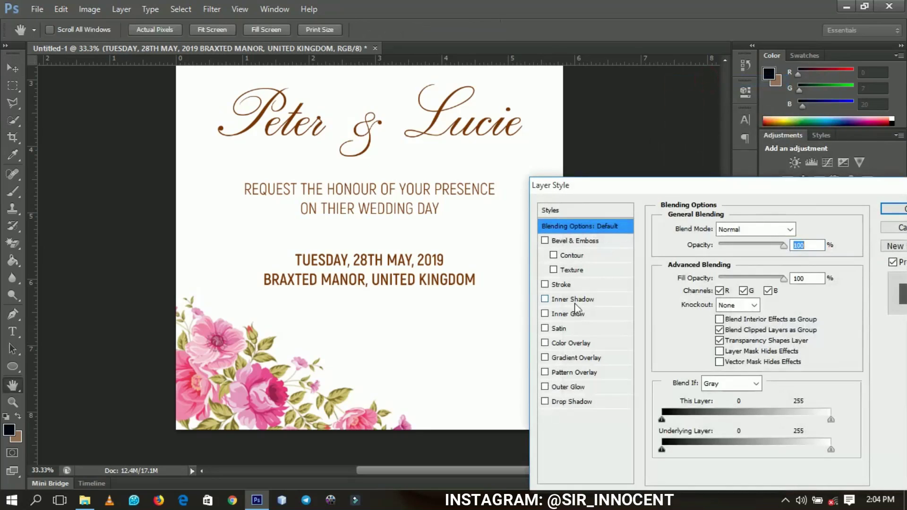
pyautogui.click(569, 359)
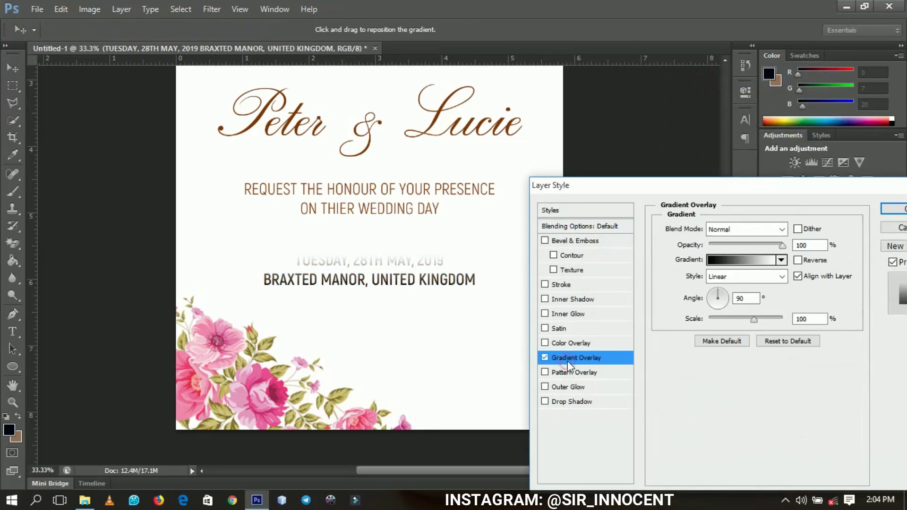
pyautogui.click(730, 258)
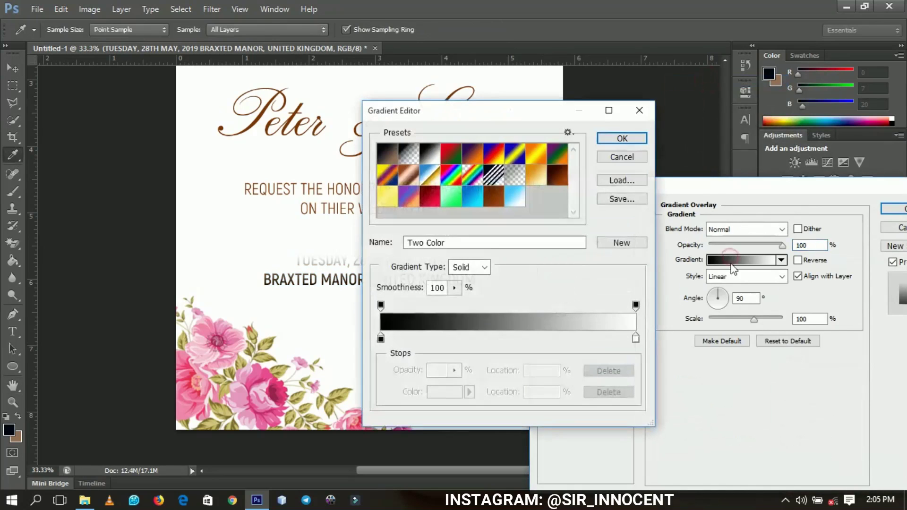
pyautogui.click(498, 203)
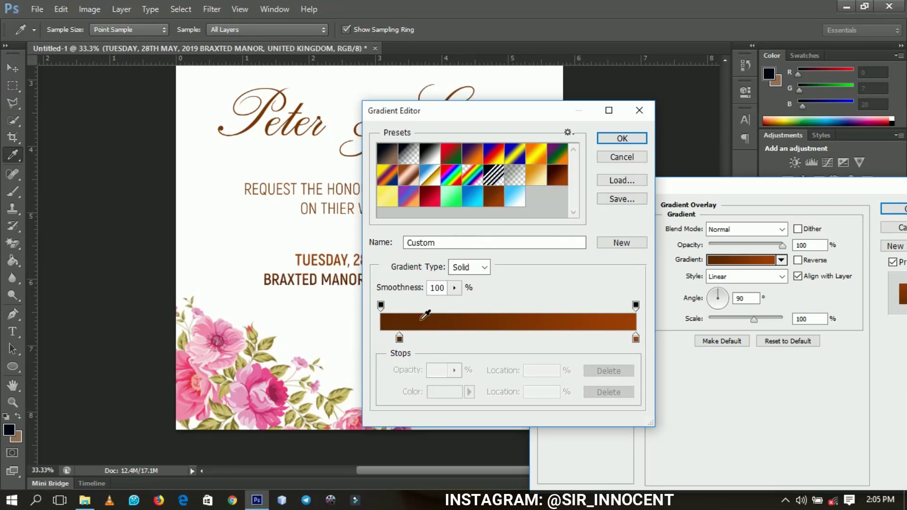
pyautogui.click(613, 138)
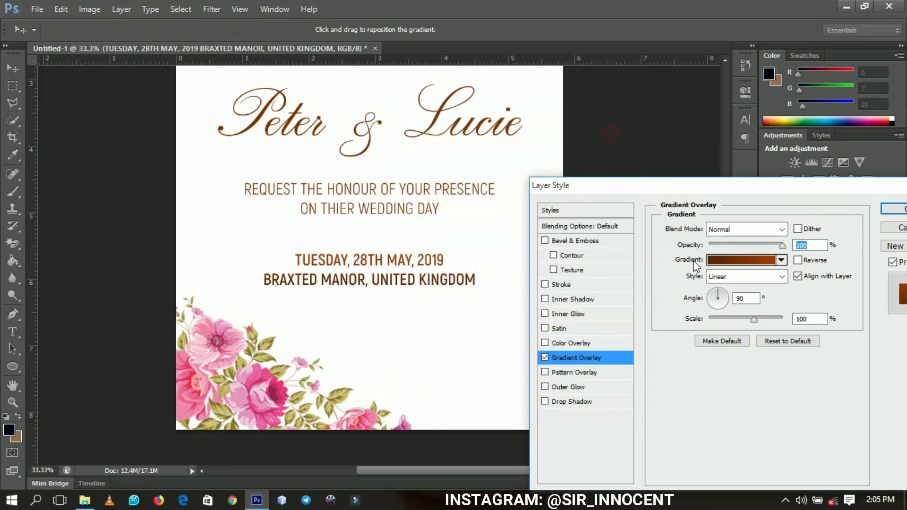
# Set the gradient to Radial, 15° angle, reversed, 128% scale, and apply it.
pyautogui.click(746, 280)
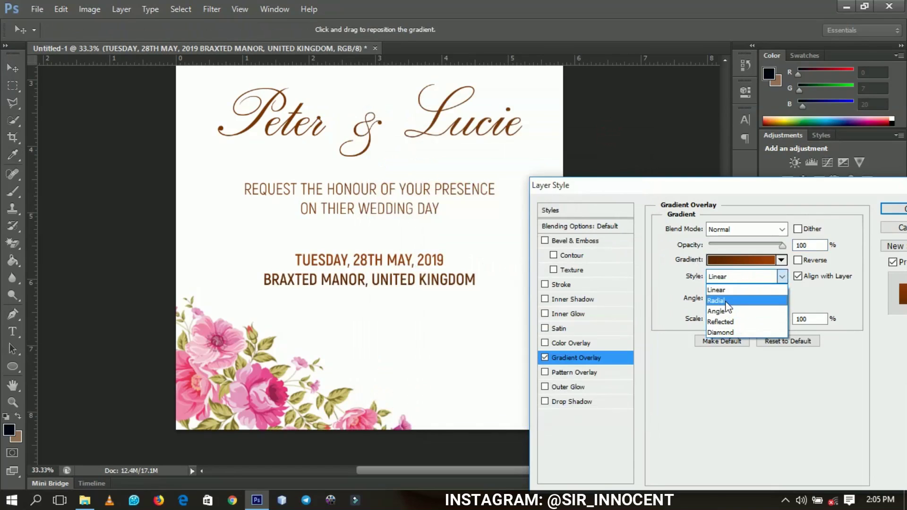
pyautogui.click(716, 301)
pyautogui.doubleClick(749, 299)
pyautogui.write('15')
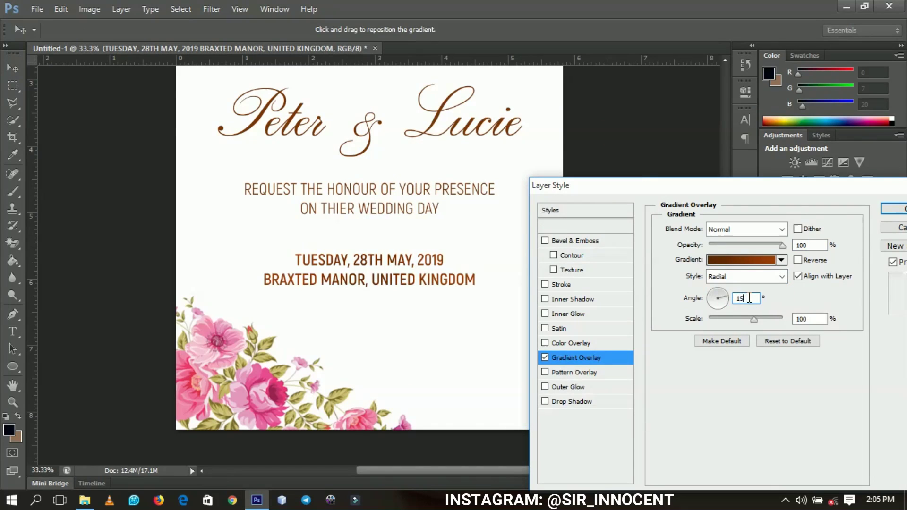
pyautogui.click(798, 260)
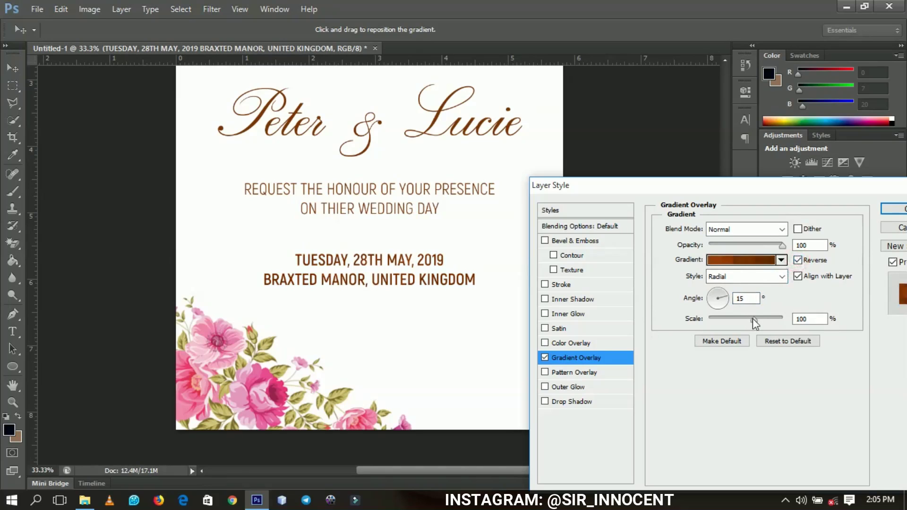
pyautogui.moveTo(753, 319); pyautogui.dragTo(754, 320)
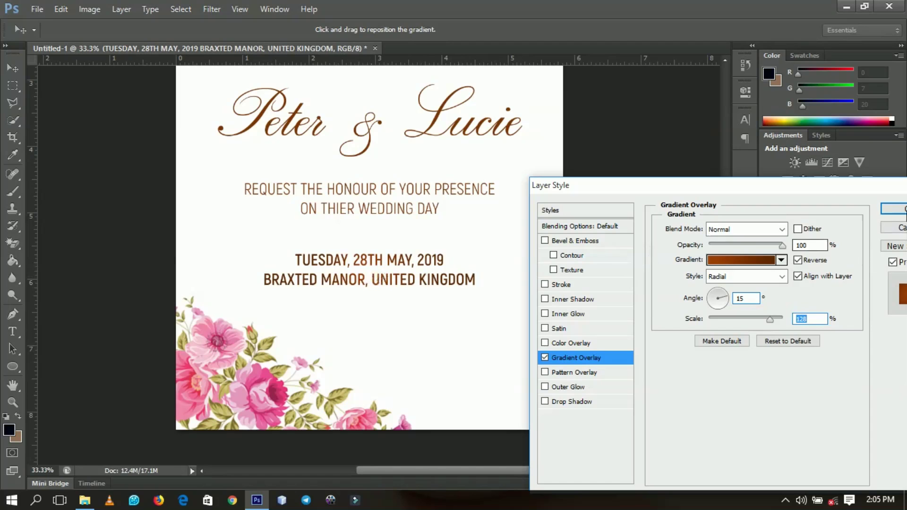
pyautogui.click(893, 209)
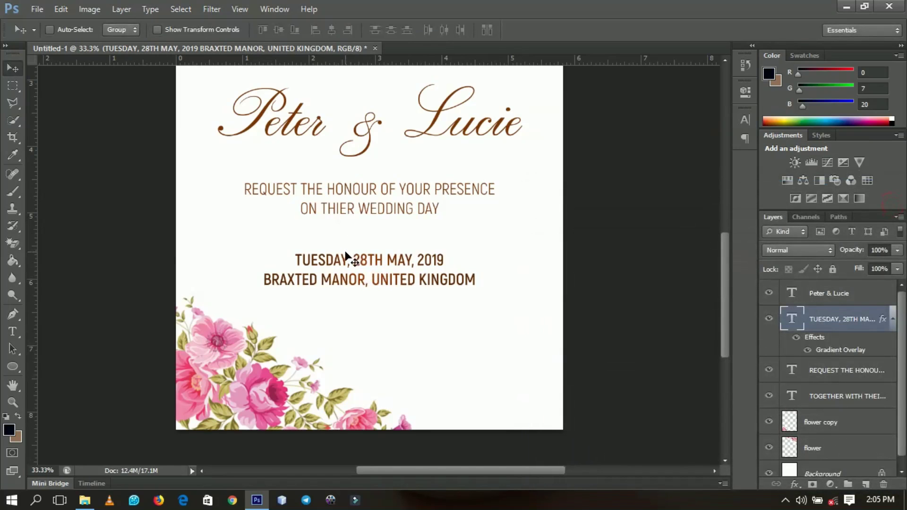
# Fit the card on screen, collapse the date layer's effects, and minimize Photoshop.
pyautogui.press('z')
pyautogui.rightClick(348, 240)
pyautogui.click(375, 247)
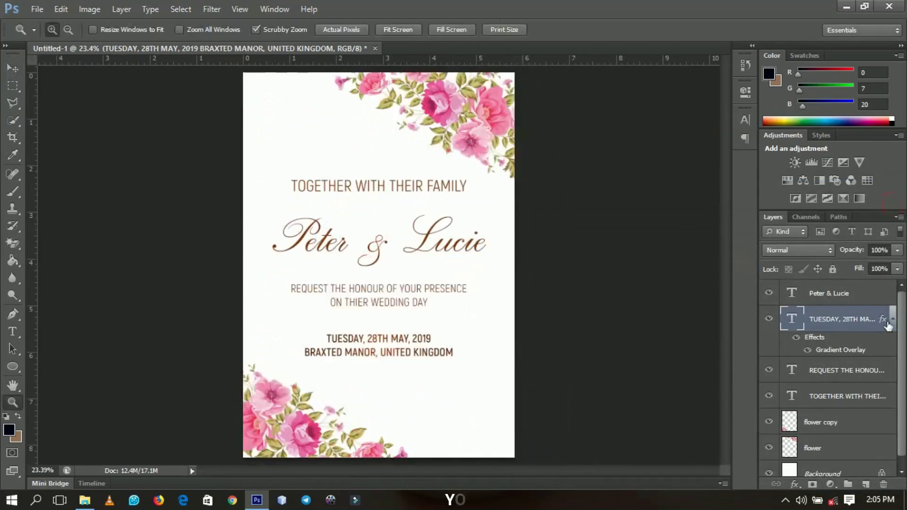
pyautogui.click(889, 322)
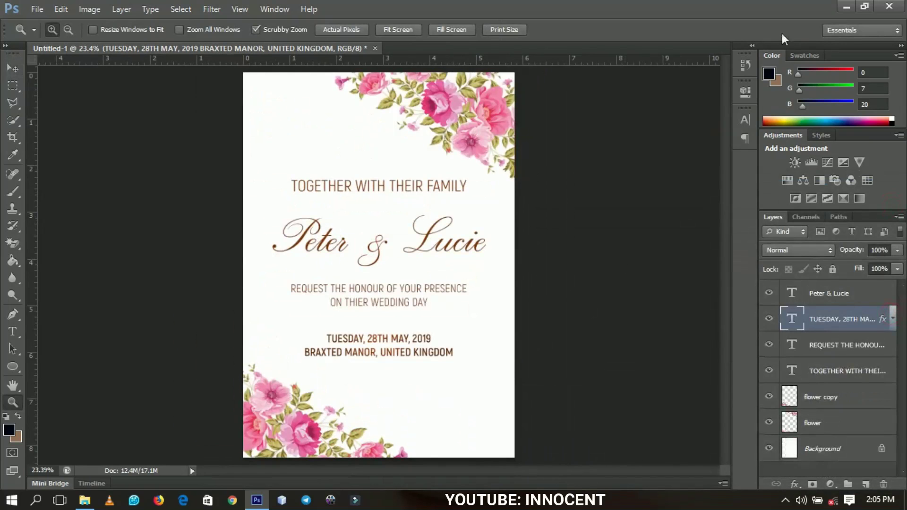
pyautogui.click(846, 6)
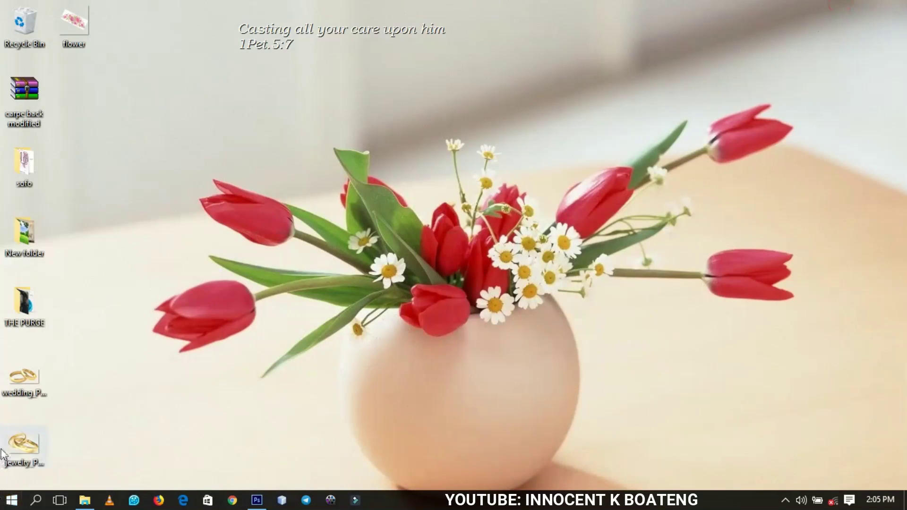
# Bring in the gold rings image and shrink it to about half size for the bottom-right corner.
pyautogui.moveTo(24, 450); pyautogui.dragTo(442, 422)
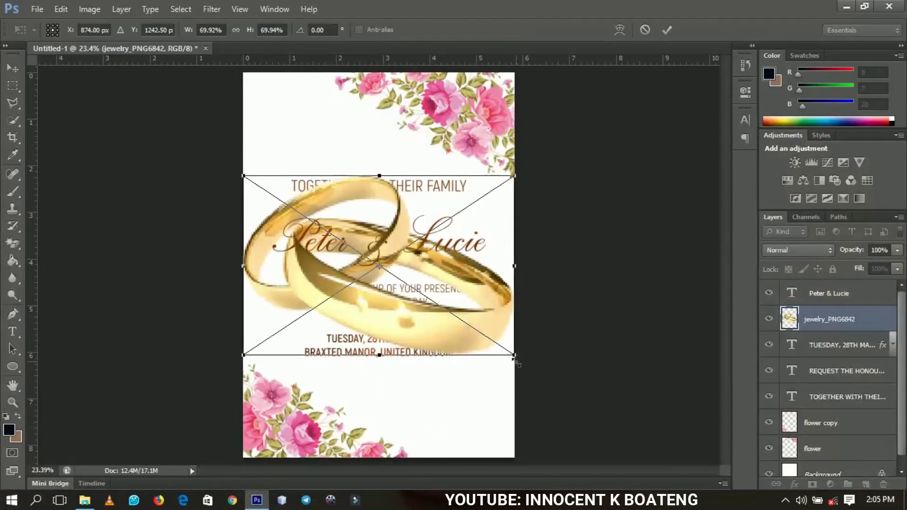
pyautogui.moveTo(512, 356); pyautogui.dragTo(465, 435)
pyautogui.press('Return')
pyautogui.press('z')
pyautogui.press('v')
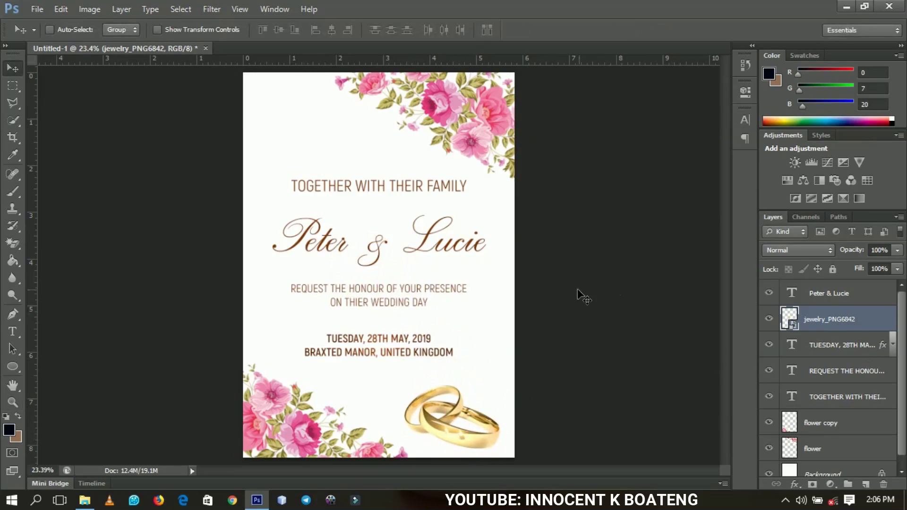